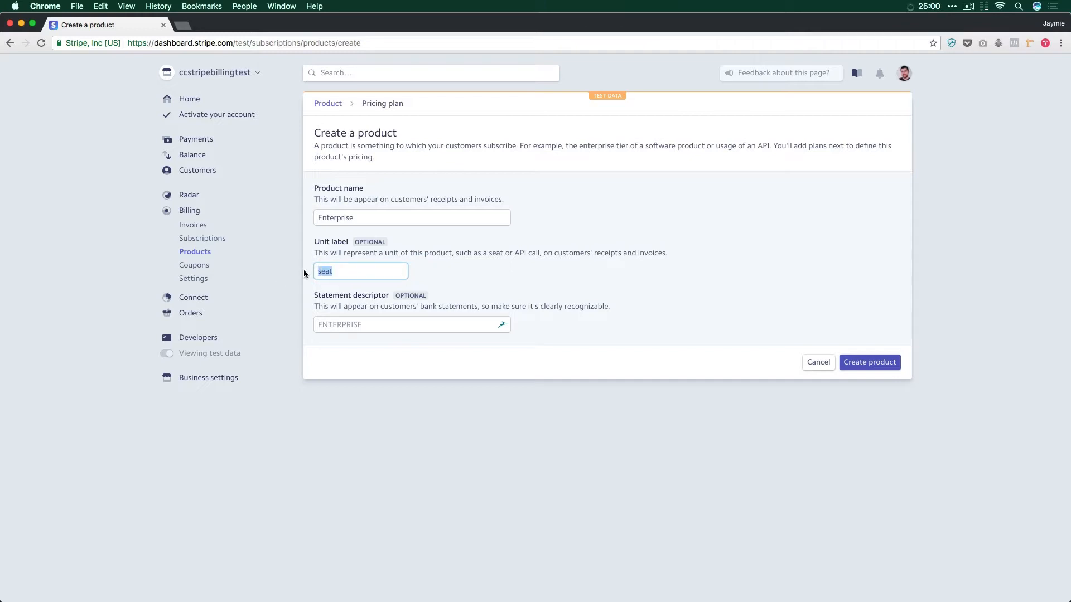
Step: Clear the unit label of the Enterprise product and create the product
{"action": "key", "text": "BackSpace"}
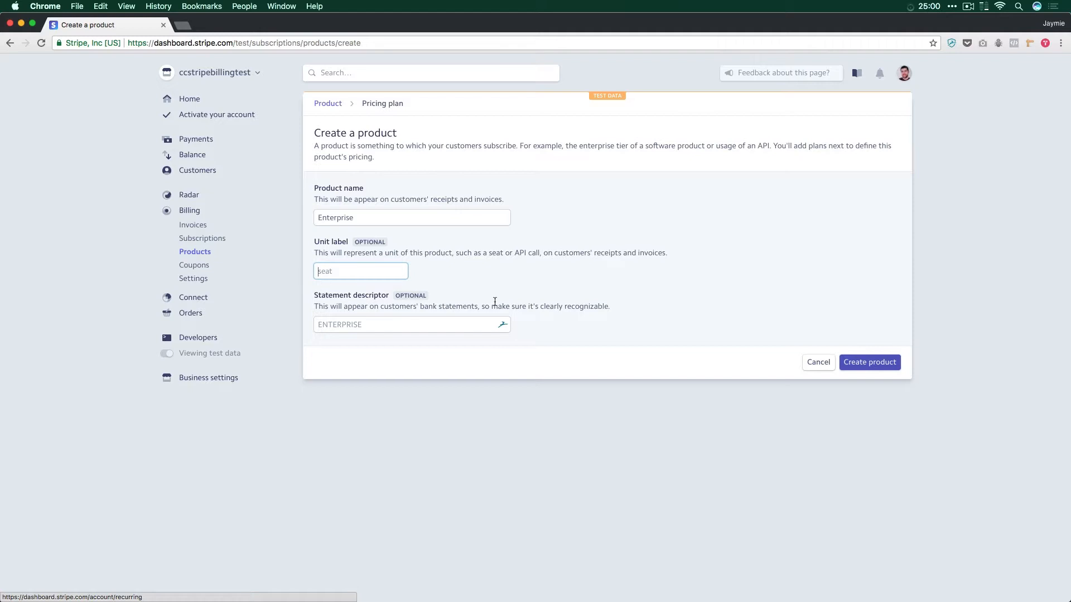
{"action": "left_click", "coordinate": [884, 363]}
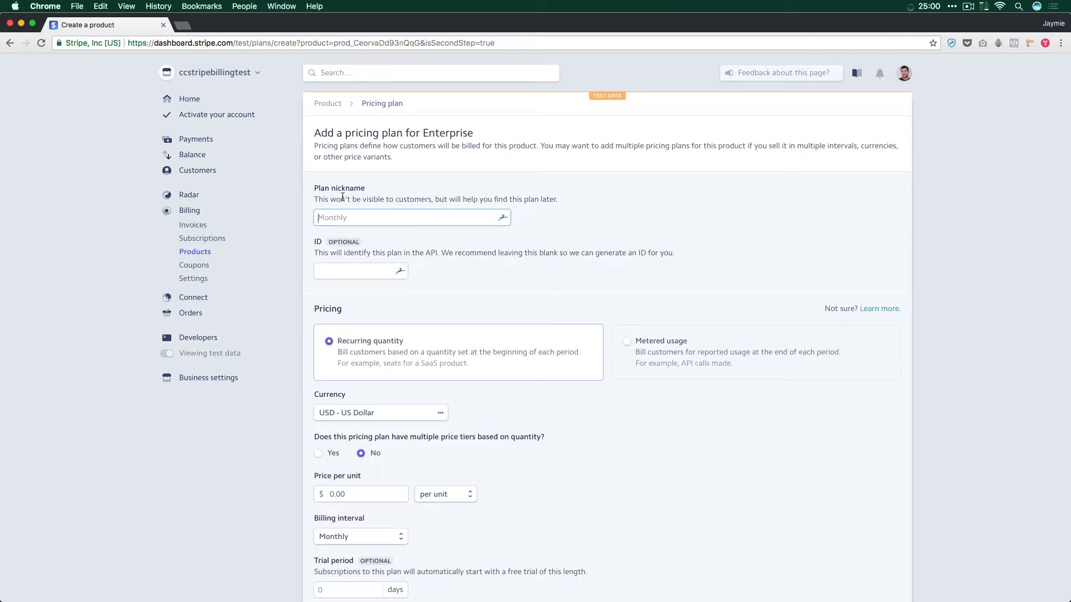
Step: Give the Enterprise pricing plan the nickname "Example Plan" and leave its ID blank
{"action": "left_click_drag", "start_coordinate": [365, 199], "coordinate": [536, 200]}
{"action": "left_click", "coordinate": [570, 225]}
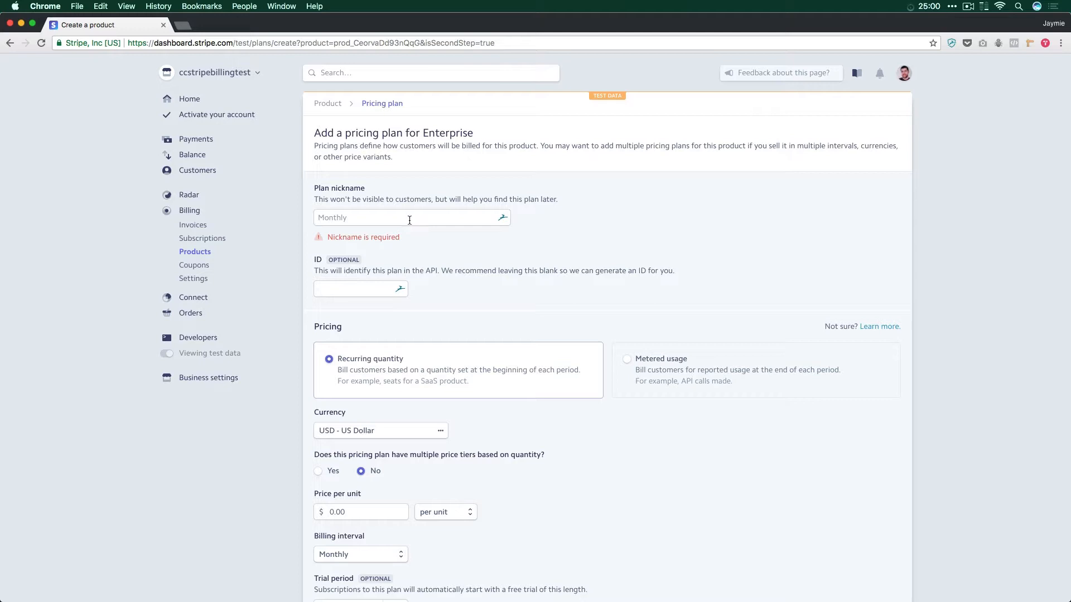
{"action": "left_click", "coordinate": [498, 202]}
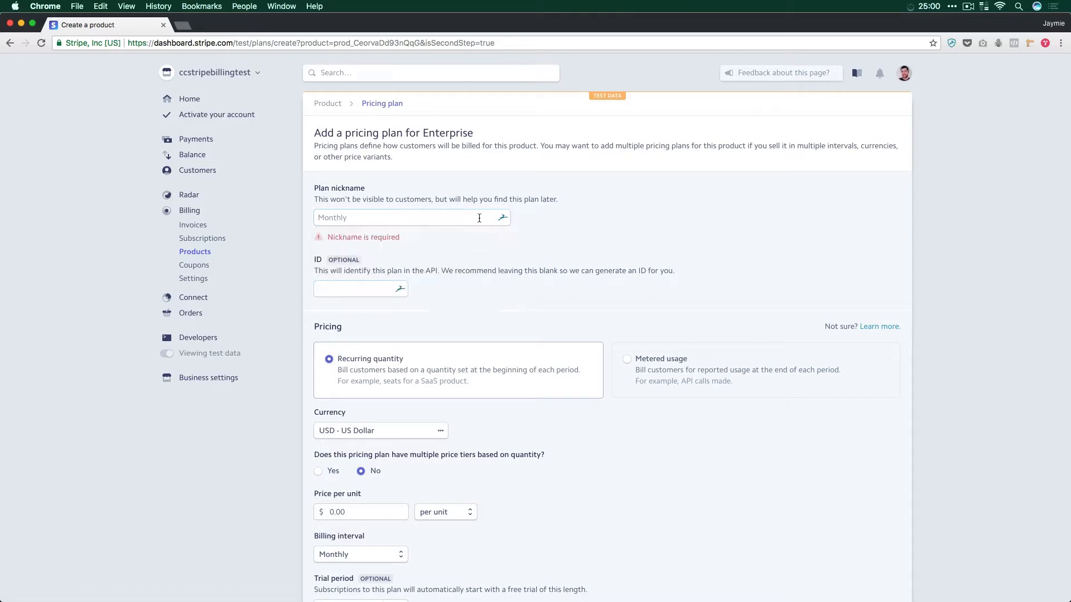
{"action": "left_click", "coordinate": [394, 222]}
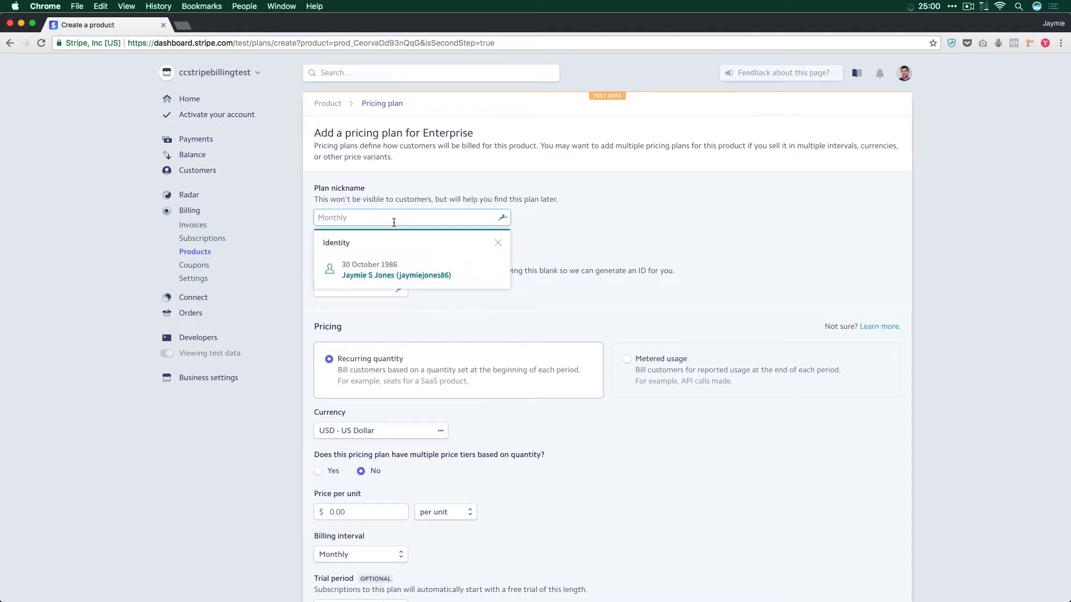
{"action": "type", "text": "Example Pln"}
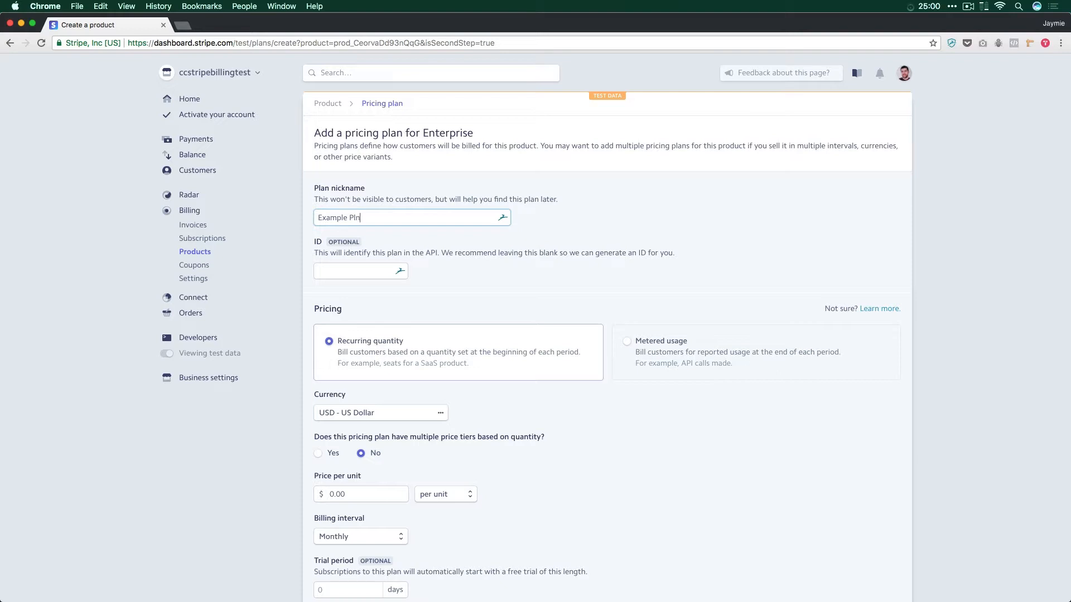
{"action": "key", "text": "BackSpace"}
{"action": "type", "text": "an"}
{"action": "key", "text": "Tab"}
{"action": "left_click", "coordinate": [514, 273]}
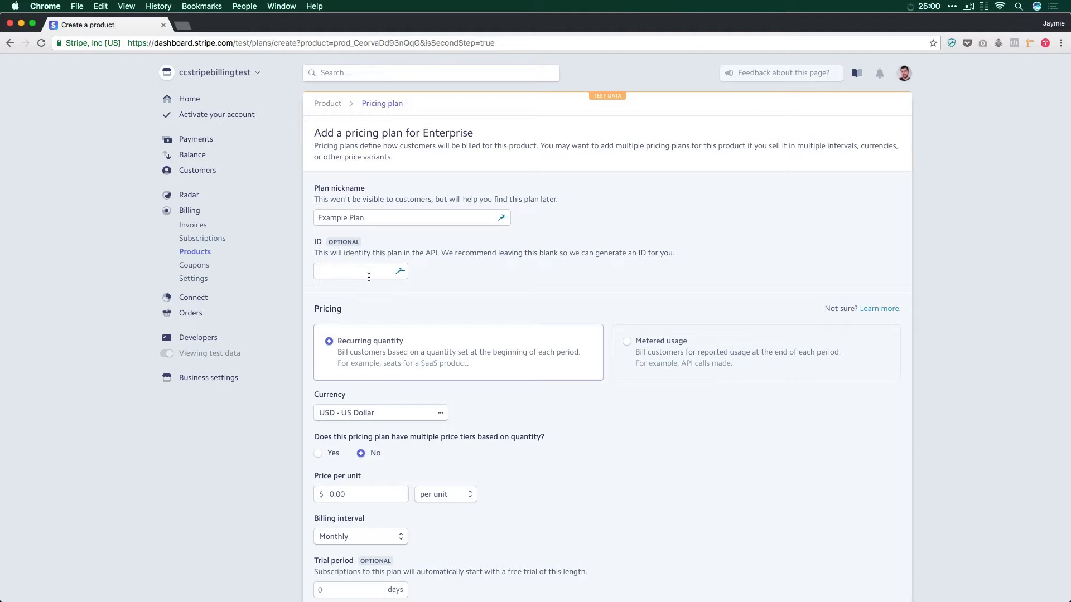
Step: Look through the available currencies for the plan, keeping USD - US Dollar
{"action": "scroll", "coordinate": [368, 277], "scroll_direction": "down", "scroll_amount": 2}
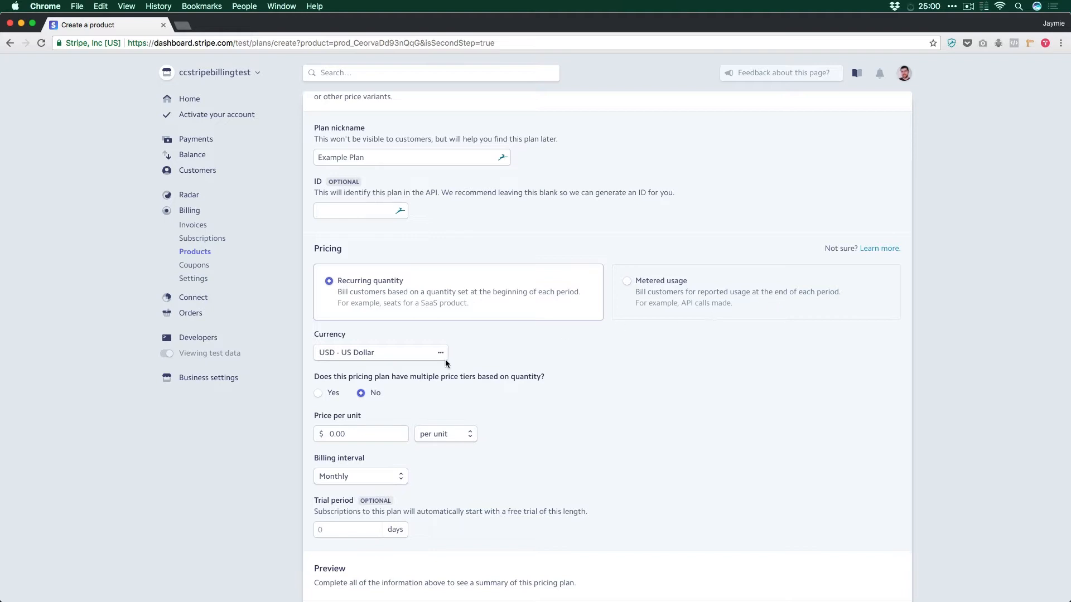
{"action": "left_click", "coordinate": [385, 356]}
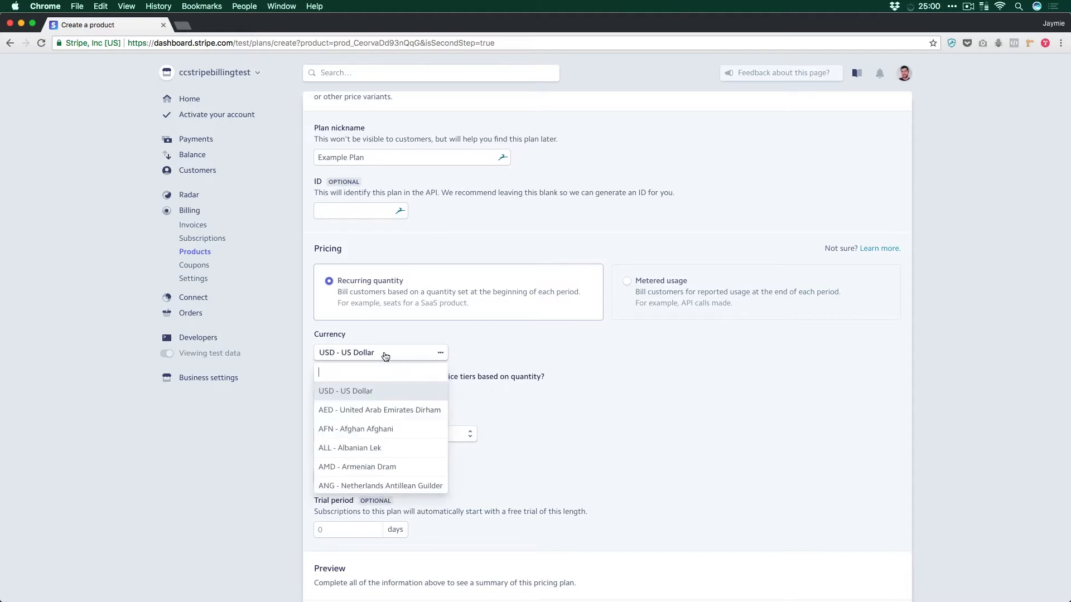
{"action": "left_click", "coordinate": [564, 346]}
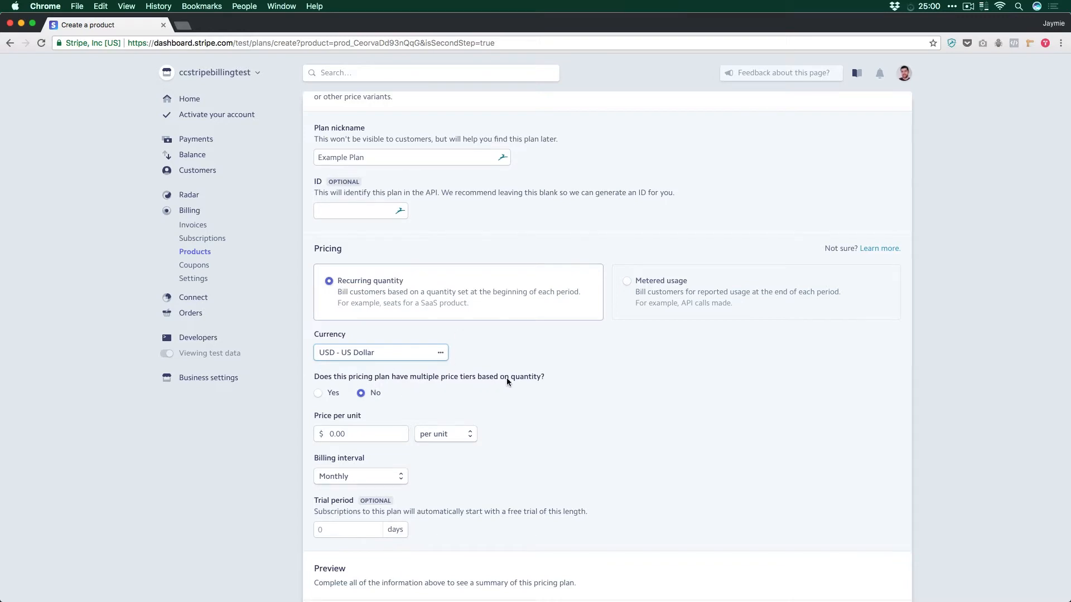
Step: Set the plan's price per unit to $10.00
{"action": "scroll", "coordinate": [397, 393], "scroll_direction": "down", "scroll_amount": 1}
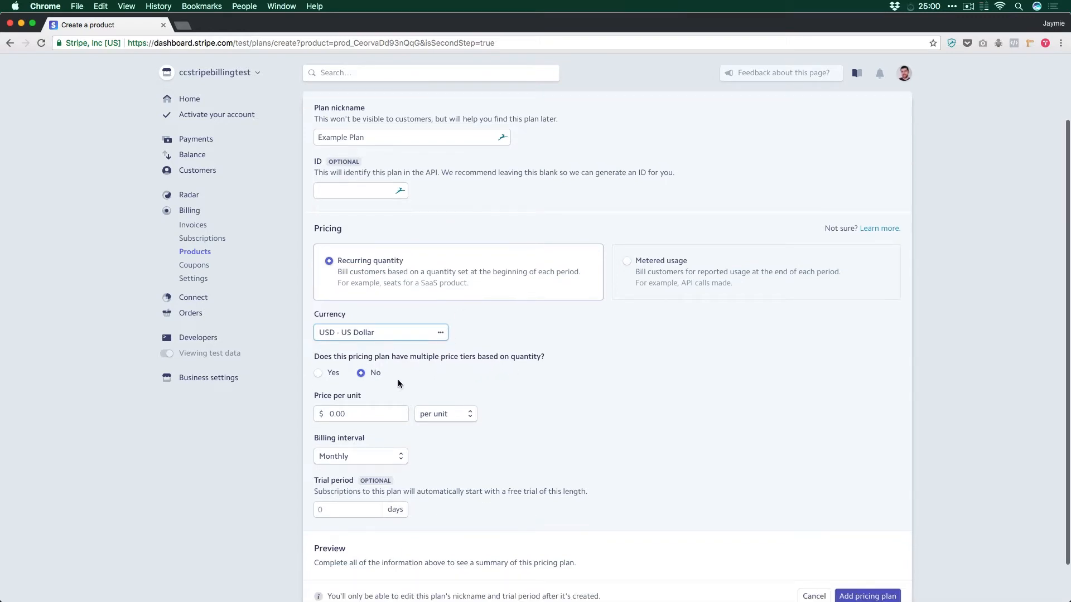
{"action": "scroll", "coordinate": [384, 385], "scroll_direction": "up", "scroll_amount": 2}
{"action": "scroll", "coordinate": [376, 388], "scroll_direction": "down", "scroll_amount": 1}
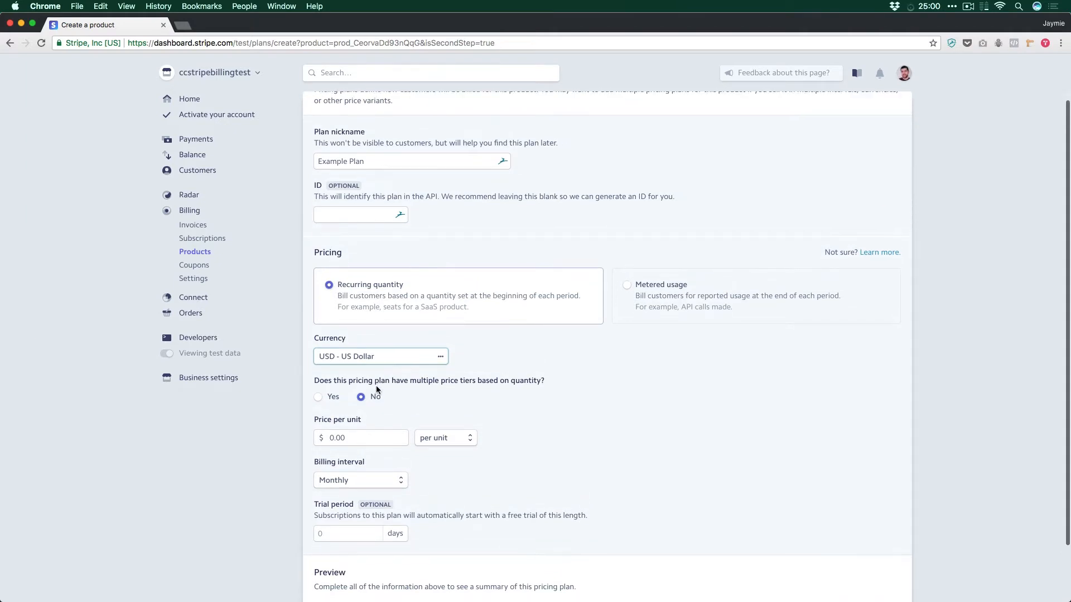
{"action": "left_click", "coordinate": [367, 437]}
{"action": "type", "text": "10"}
Step: Try charging the price per group of 3 units, and return the pricing to per unit
{"action": "left_click", "coordinate": [445, 440]}
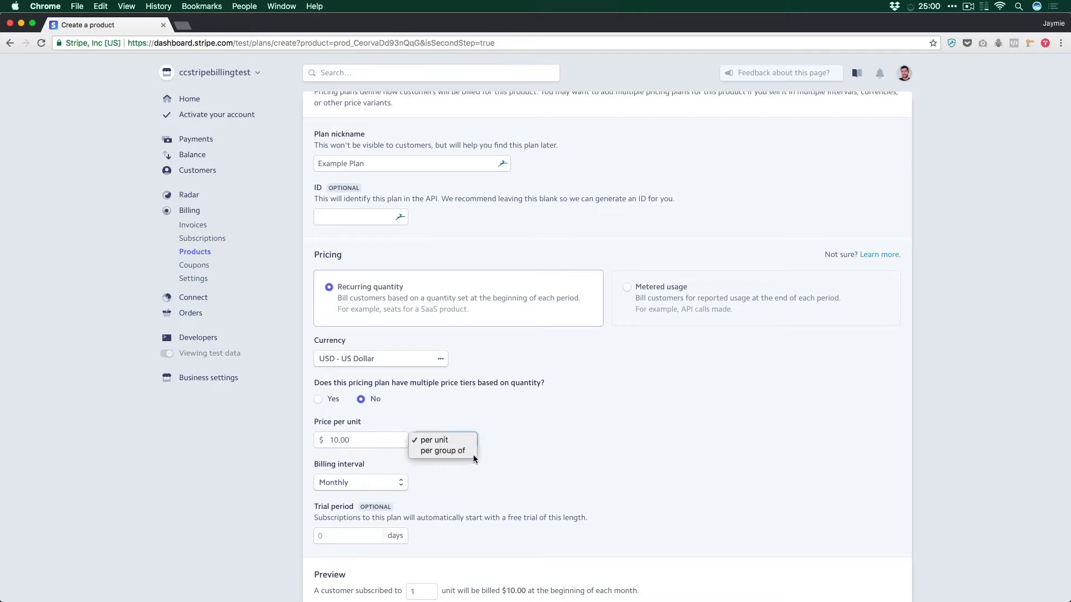
{"action": "left_click", "coordinate": [453, 450]}
{"action": "left_click_drag", "start_coordinate": [513, 440], "coordinate": [482, 441]}
{"action": "type", "text": "3"}
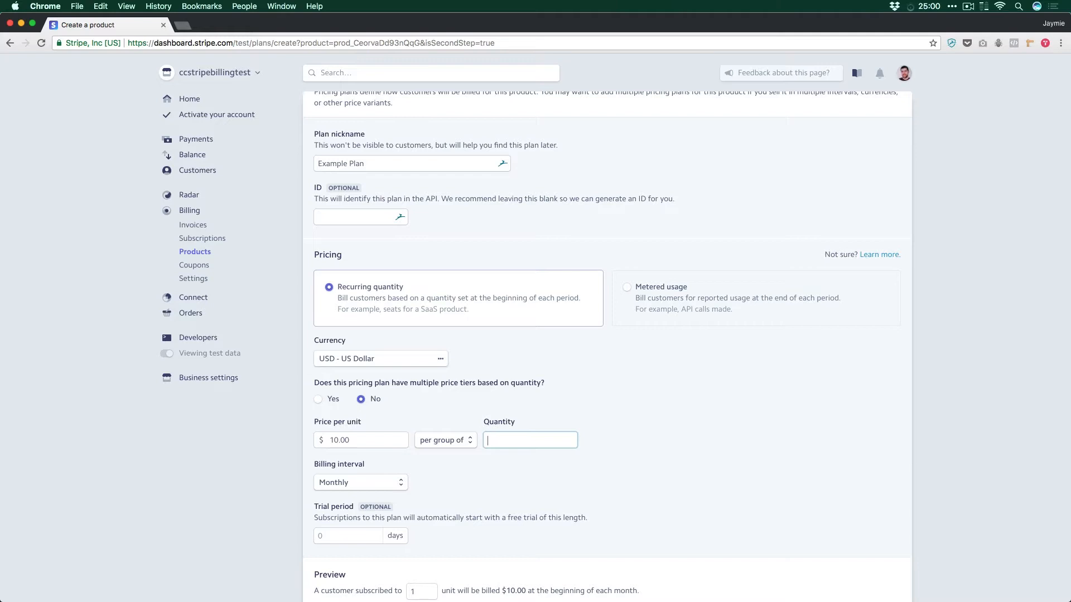
{"action": "left_click", "coordinate": [454, 440]}
{"action": "left_click", "coordinate": [434, 423]}
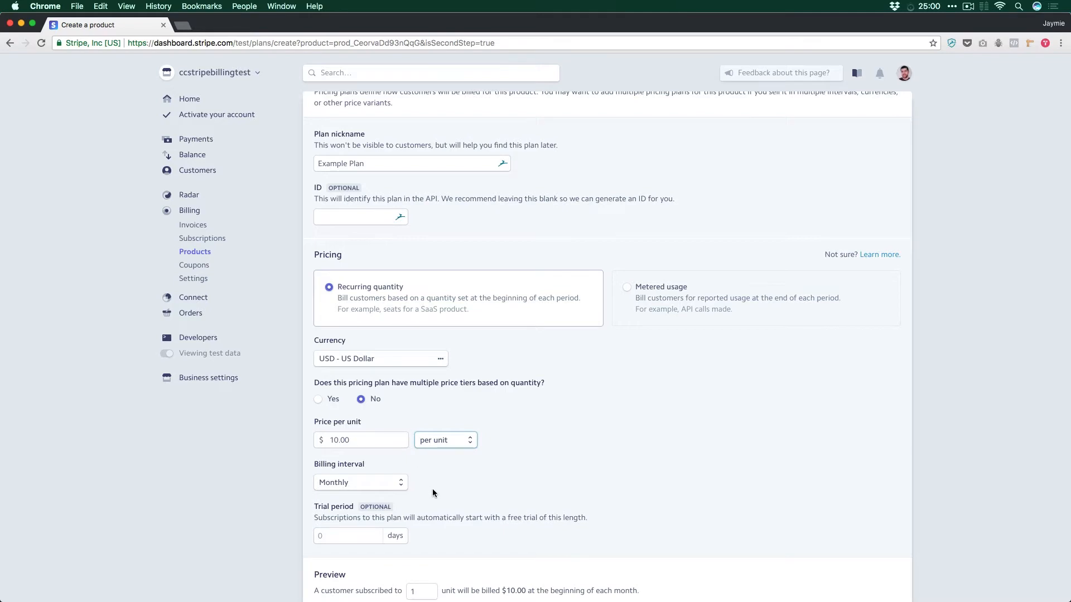
Step: Review the billing interval options, try the custom interval, and return the plan to Monthly
{"action": "left_click", "coordinate": [352, 485]}
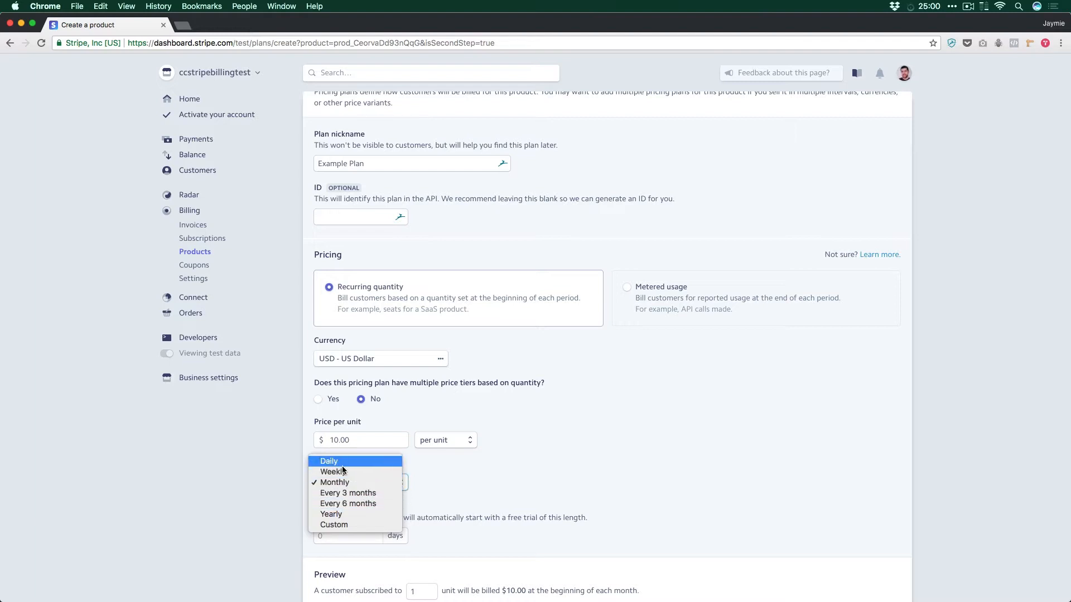
{"action": "key", "text": "Escape"}
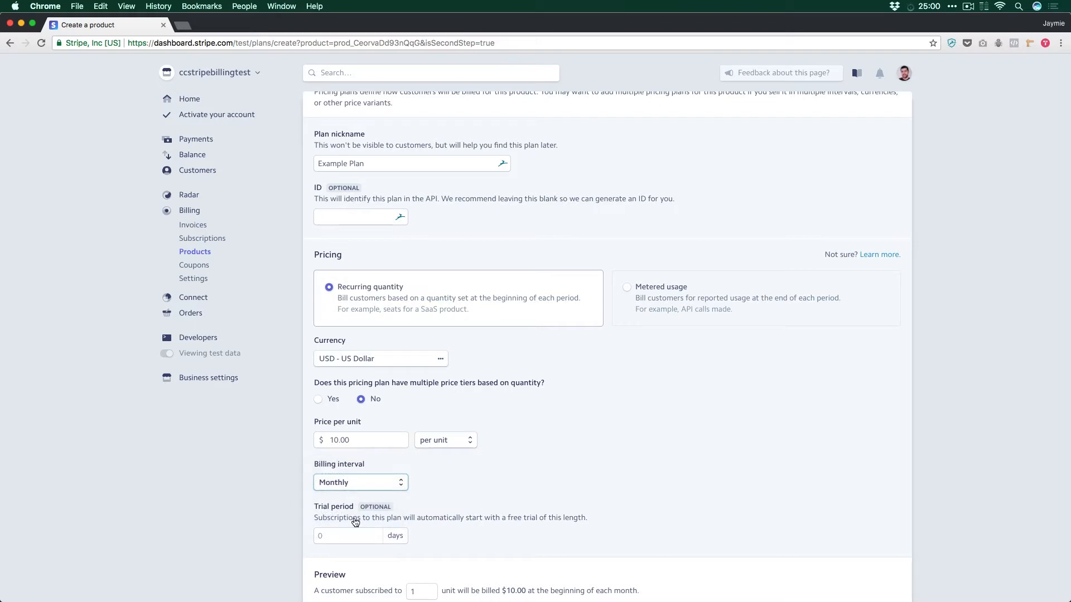
{"action": "left_click", "coordinate": [357, 482]}
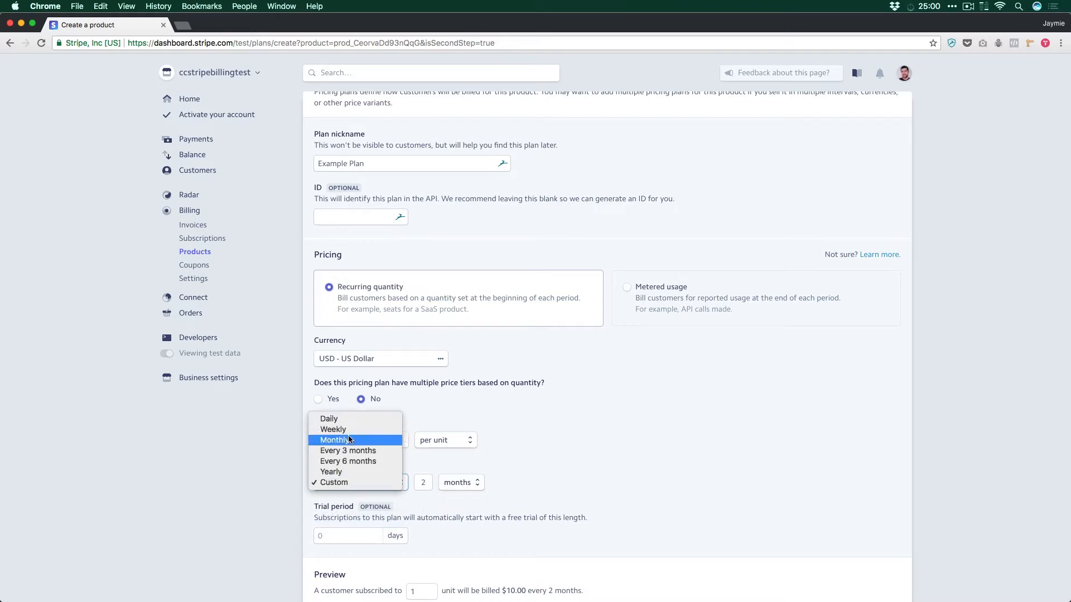
{"action": "left_click", "coordinate": [348, 440]}
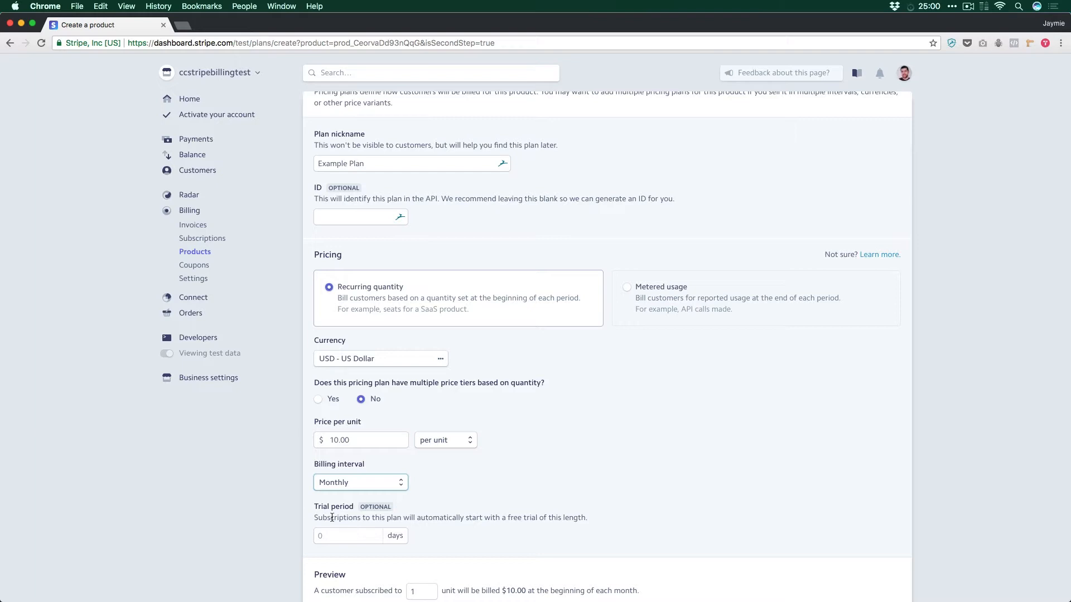
Step: Try trial periods of 14 and 30 days, and clear the trial period
{"action": "left_click", "coordinate": [338, 536]}
{"action": "type", "text": "14"}
{"action": "key", "text": "BackSpace"}
{"action": "key", "text": "BackSpace"}
{"action": "type", "text": "30"}
{"action": "key", "text": "BackSpace"}
{"action": "left_click", "coordinate": [497, 535]}
Step: Preview the monthly billing for a customer subscribed to 2 units
{"action": "scroll", "coordinate": [498, 530], "scroll_direction": "down", "scroll_amount": 3}
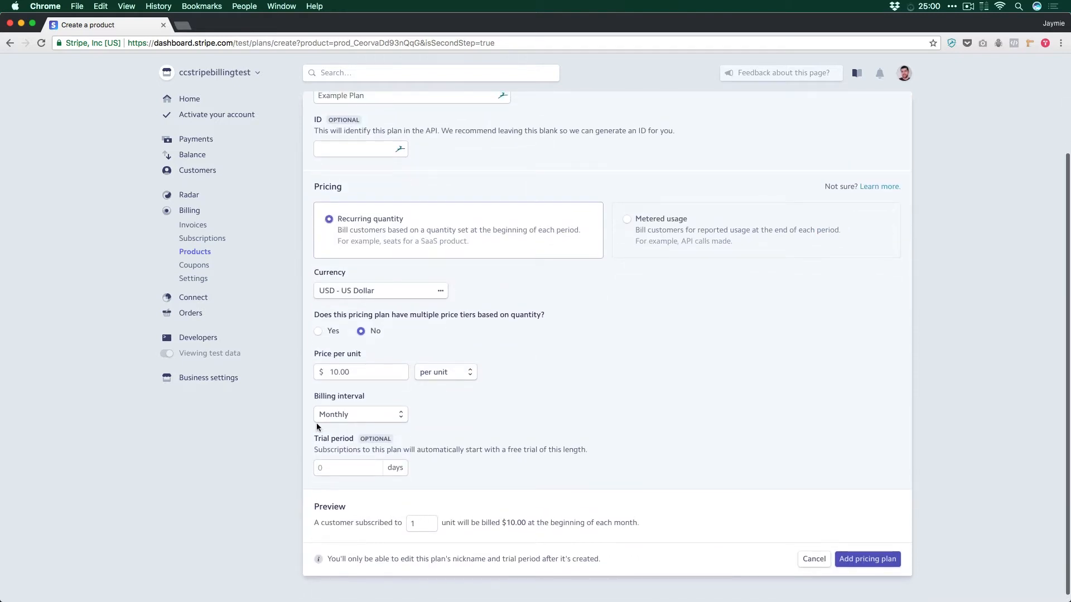
{"action": "left_click_drag", "start_coordinate": [419, 523], "coordinate": [391, 521]}
{"action": "type", "text": "2"}
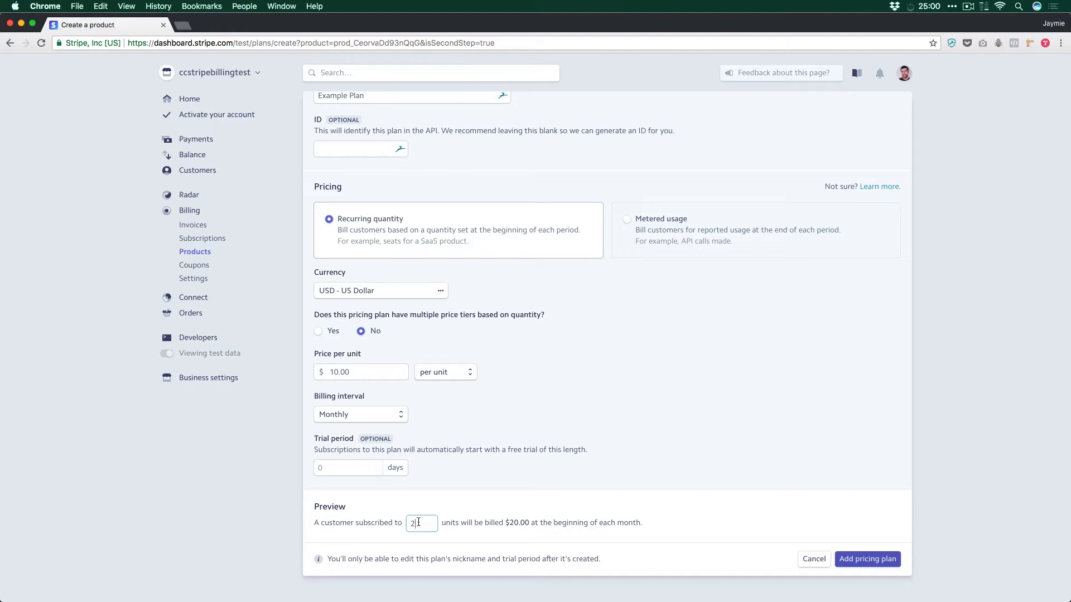
Step: Change the pricing to per group of 3 units
{"action": "left_click", "coordinate": [438, 374]}
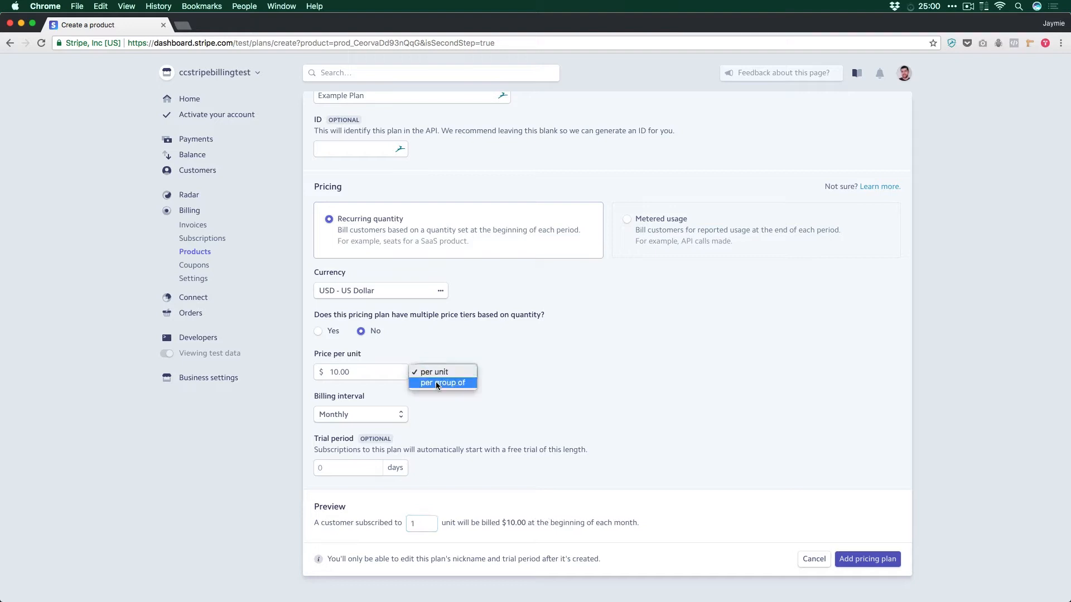
{"action": "left_click", "coordinate": [437, 383]}
{"action": "left_click", "coordinate": [508, 371]}
{"action": "type", "text": "3"}
Step: Preview the group-based billing for customers subscribed to 2, 3 and 4 units
{"action": "left_click", "coordinate": [423, 522]}
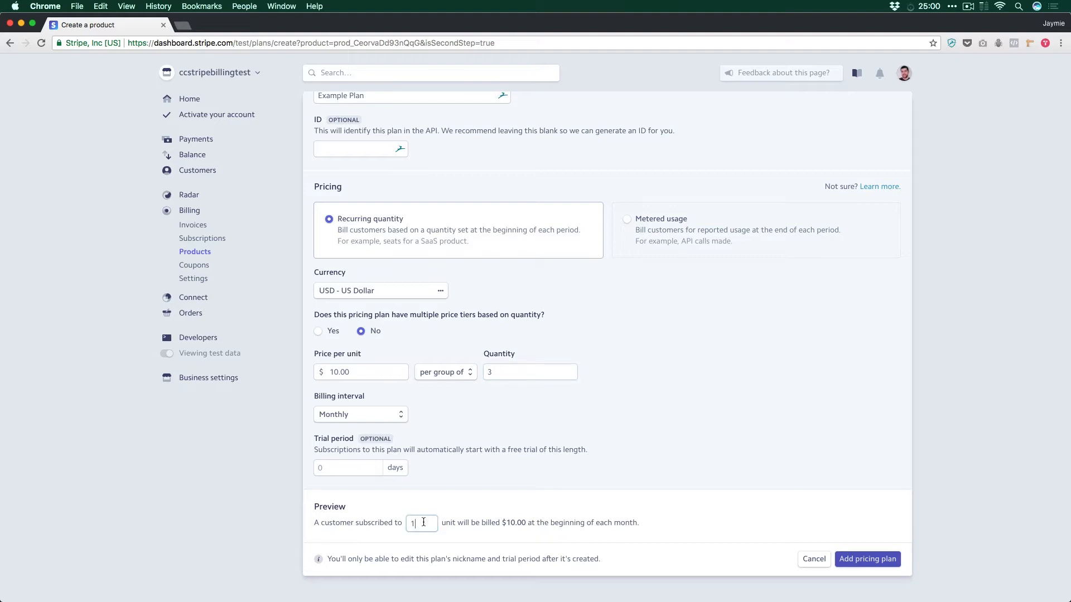
{"action": "key", "text": "BackSpace"}
{"action": "type", "text": "2"}
{"action": "key", "text": "BackSpace"}
{"action": "type", "text": "3"}
{"action": "key", "text": "BackSpace"}
{"action": "type", "text": "4"}
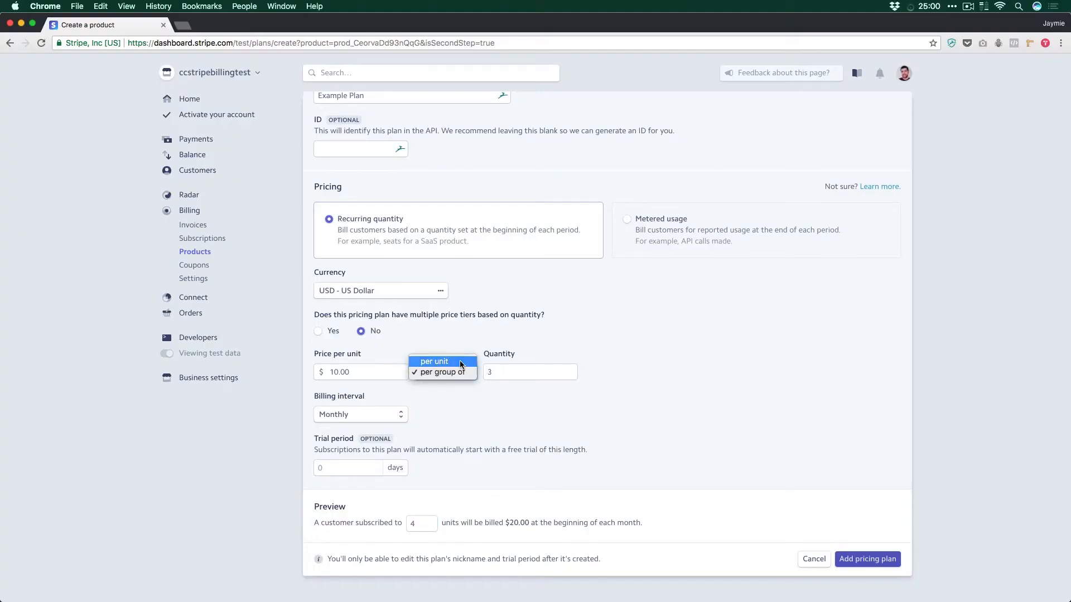
Step: Switch the pricing back to per unit and reset the preview quantity to 1
{"action": "left_click", "coordinate": [461, 362]}
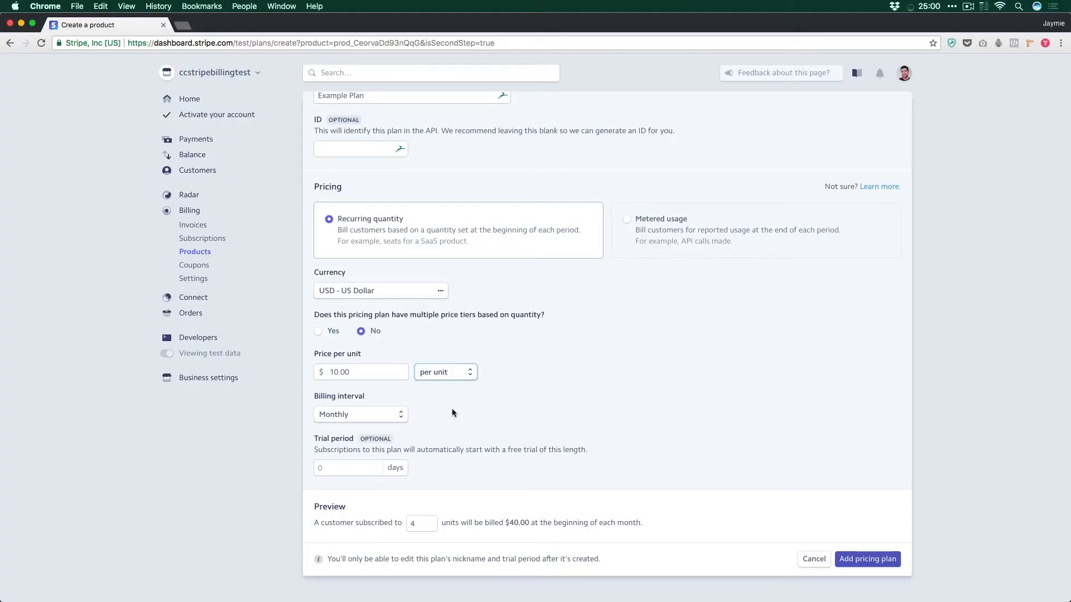
{"action": "left_click", "coordinate": [419, 524]}
{"action": "key", "text": "BackSpace"}
{"action": "type", "text": "1"}
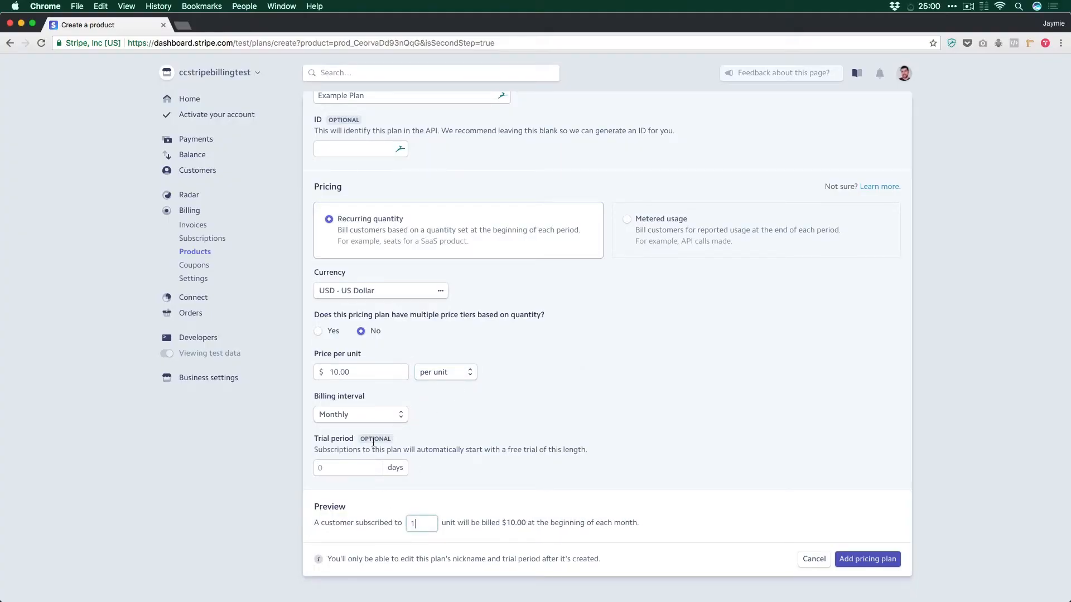
Step: Enable multiple price tiers based on quantity and set the first tier to $10.00 per unit for quantities up to 1
{"action": "left_click", "coordinate": [333, 333]}
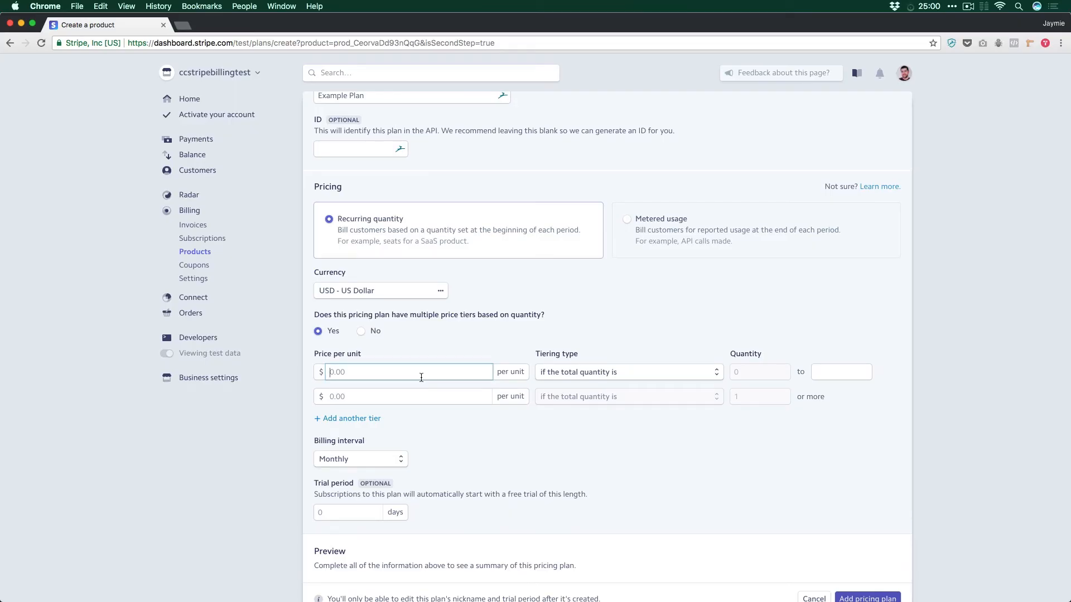
{"action": "type", "text": "10"}
{"action": "left_click", "coordinate": [832, 375]}
{"action": "type", "text": "1"}
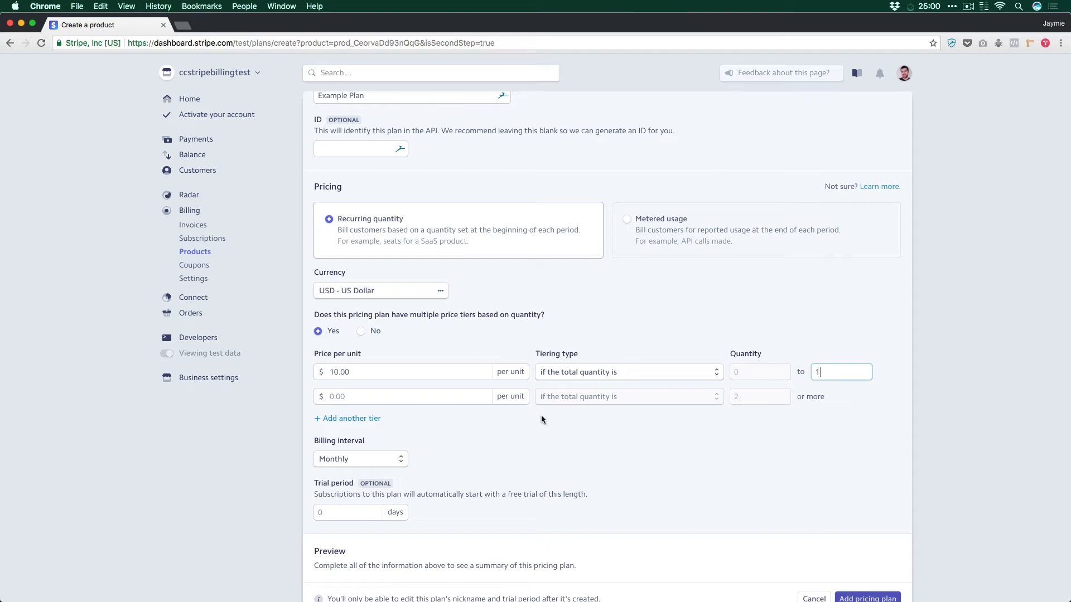
Step: Set the second tier's price to $15.00 per unit
{"action": "left_click", "coordinate": [448, 398]}
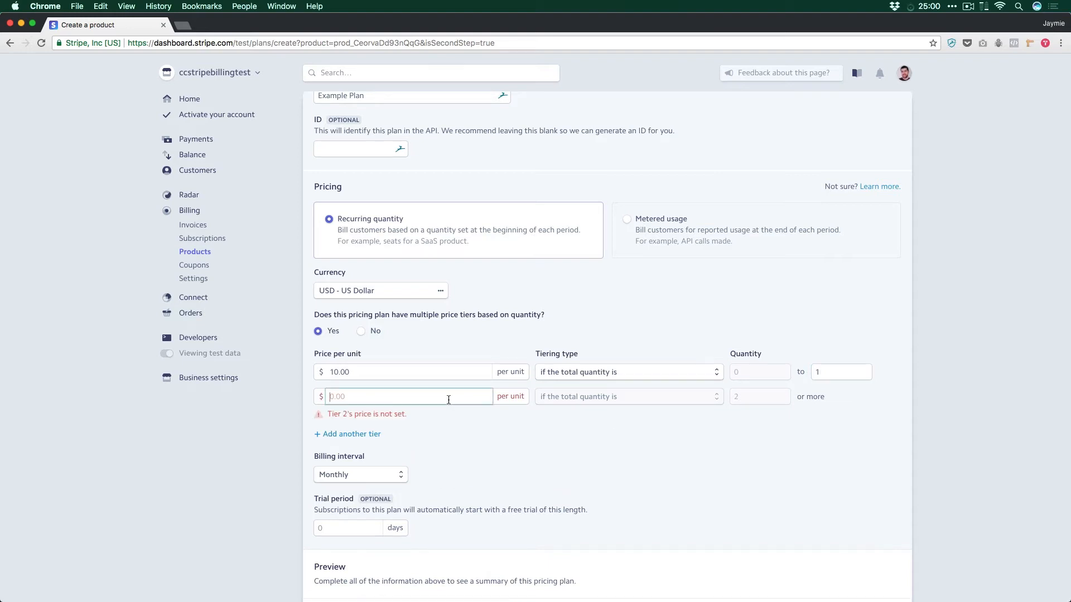
{"action": "type", "text": "15.00"}
{"action": "left_click", "coordinate": [763, 400]}
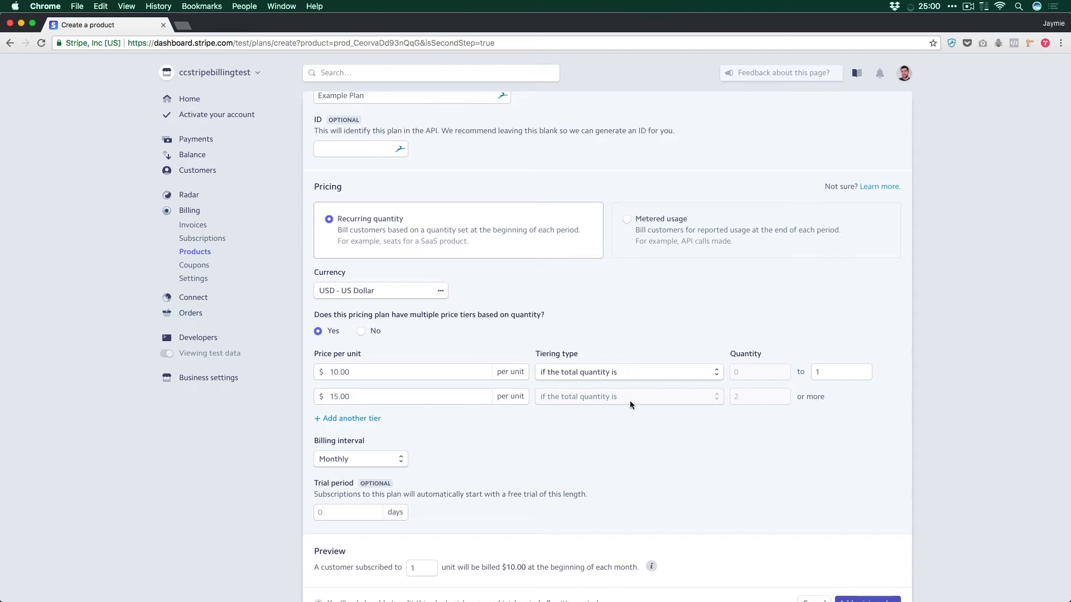
Step: Add a third tier at $20.00 per unit and end the second tier at a quantity of 3
{"action": "left_click", "coordinate": [341, 418]}
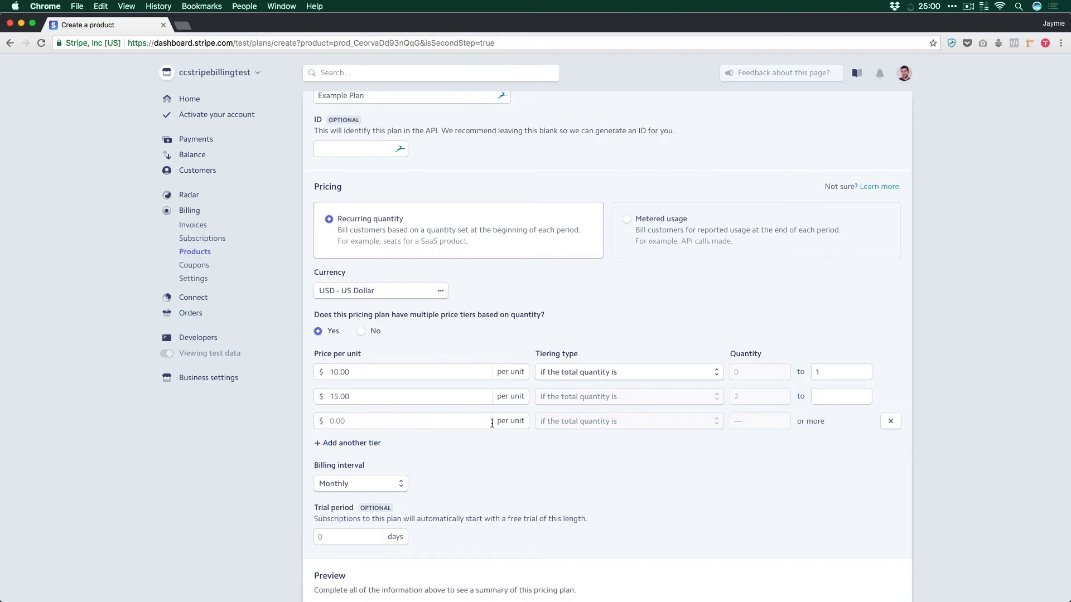
{"action": "left_click", "coordinate": [890, 421]}
{"action": "left_click", "coordinate": [825, 401]}
{"action": "left_click", "coordinate": [395, 419]}
{"action": "type", "text": "20"}
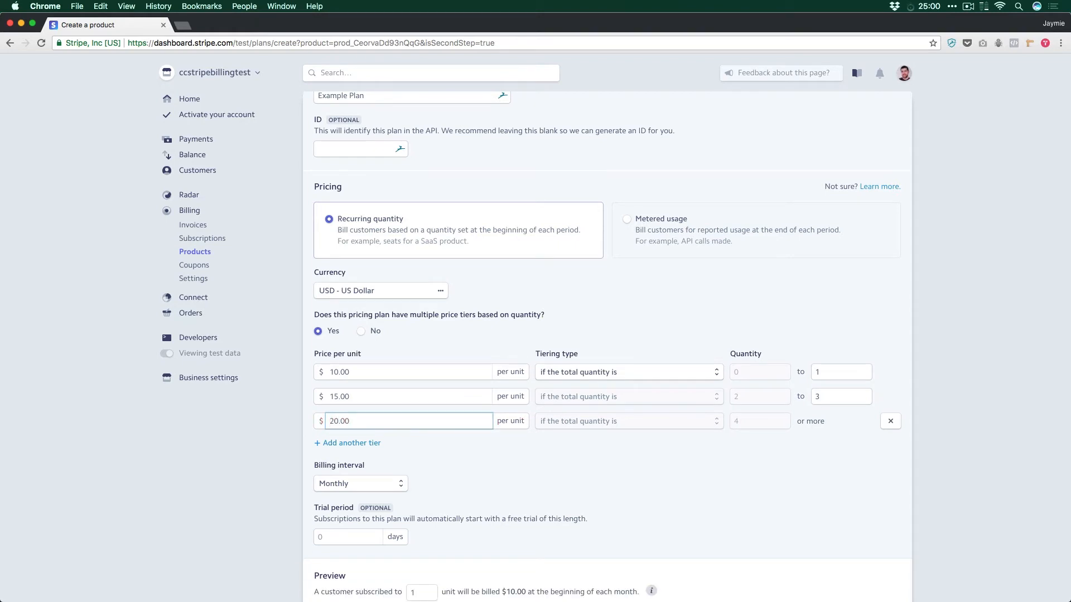
Step: Preview the tiered billing for customers subscribed to 2 and 3 units
{"action": "scroll", "coordinate": [607, 334], "scroll_direction": "down", "scroll_amount": 2}
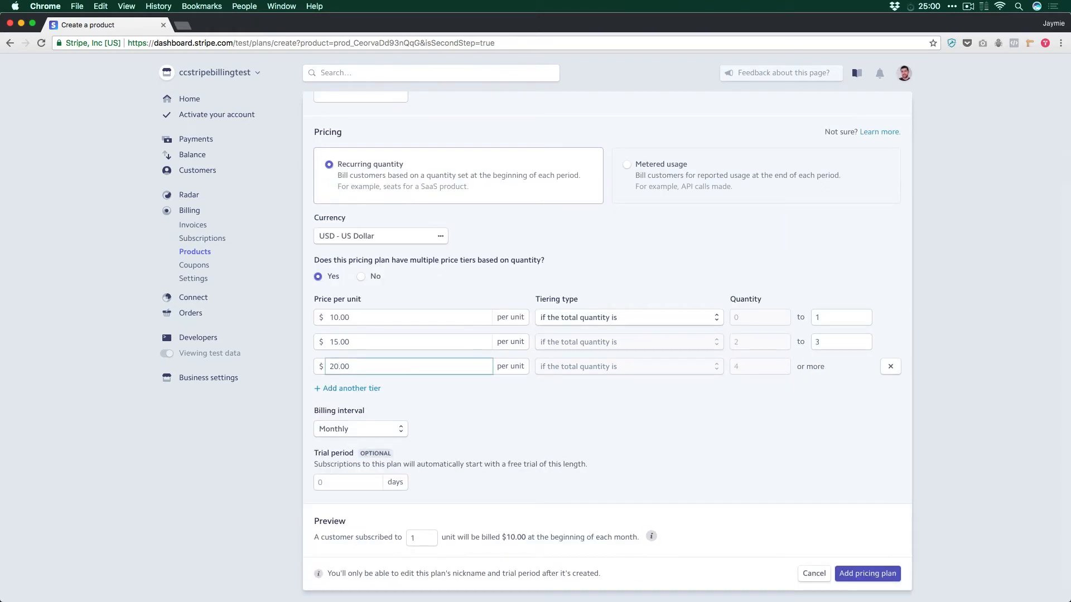
{"action": "left_click_drag", "start_coordinate": [423, 539], "coordinate": [397, 537]}
{"action": "type", "text": "2"}
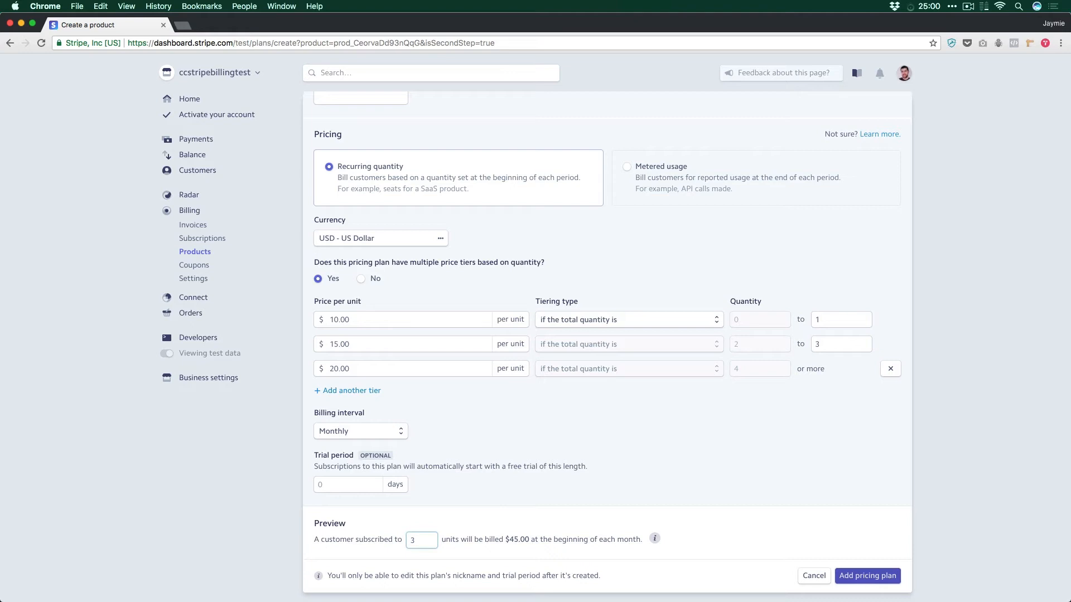
Step: Set the preview quantity to 1 unit and turn off multiple price tiers for the plan
{"action": "key", "text": "BackSpace"}
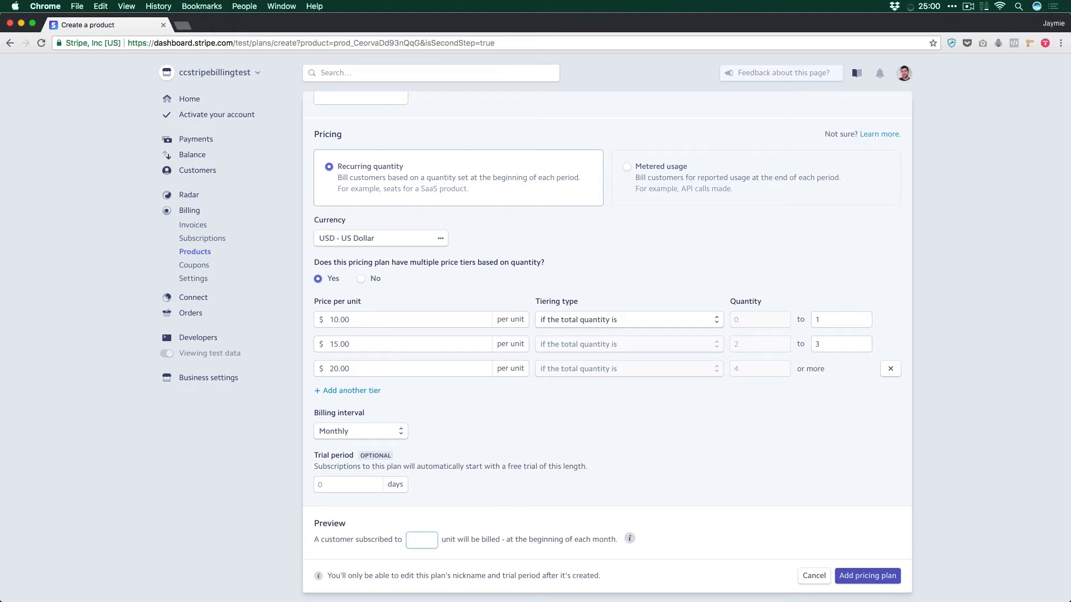
{"action": "type", "text": "1"}
{"action": "left_click", "coordinate": [361, 279]}
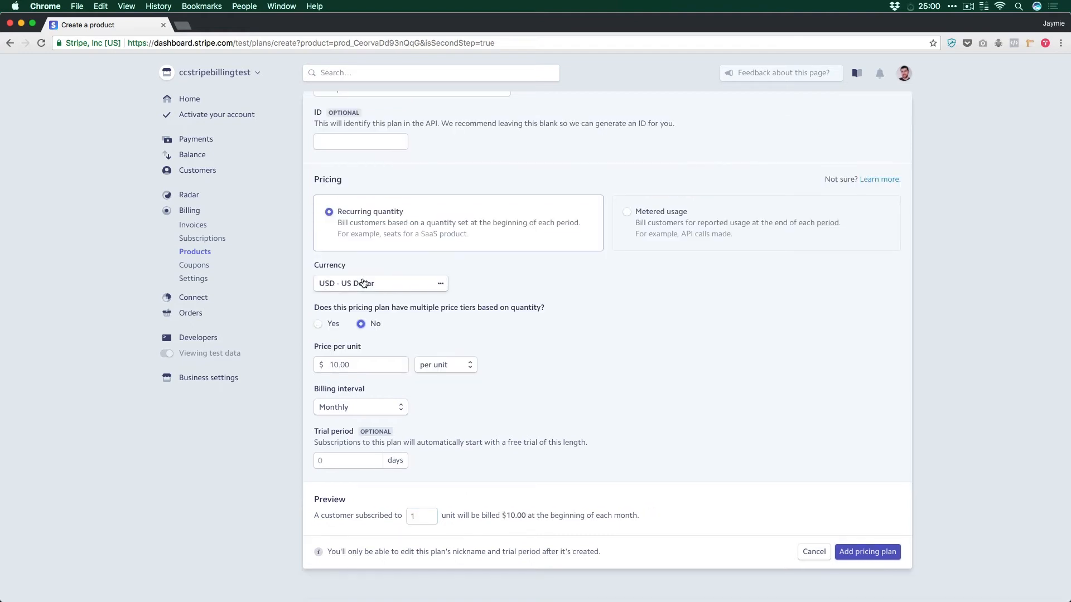
Step: Switch the plan's pricing to Metered usage and charge $10.00 per group of 3
{"action": "left_click", "coordinate": [654, 233]}
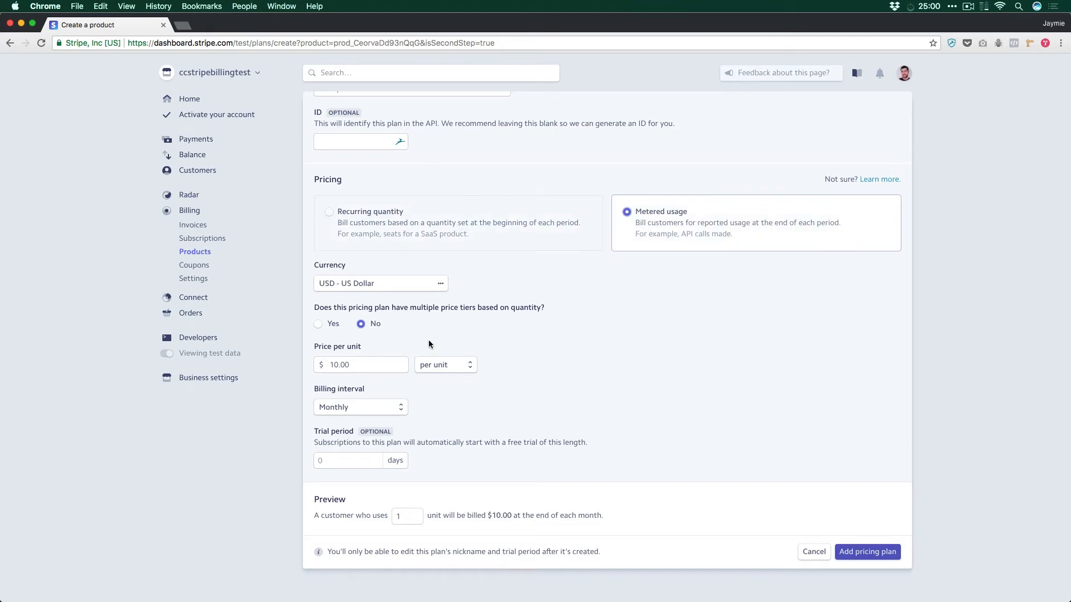
{"action": "left_click", "coordinate": [433, 370]}
{"action": "left_click", "coordinate": [434, 376]}
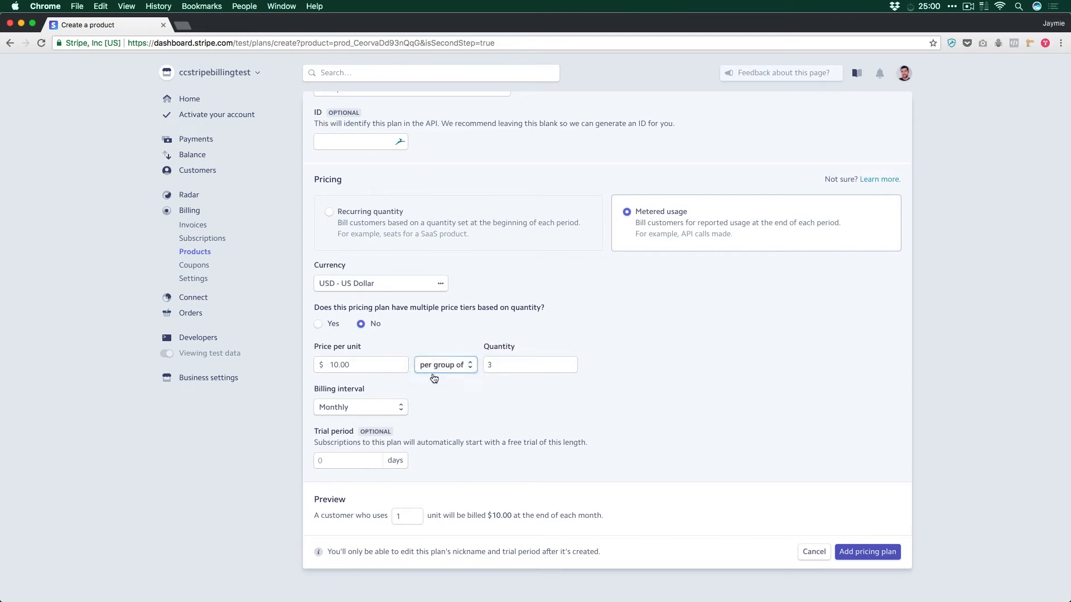
{"action": "left_click", "coordinate": [513, 365]}
Step: Preview the metered billing for customers who use 3 units and 1 unit
{"action": "double_click", "coordinate": [396, 515]}
{"action": "type", "text": "4"}
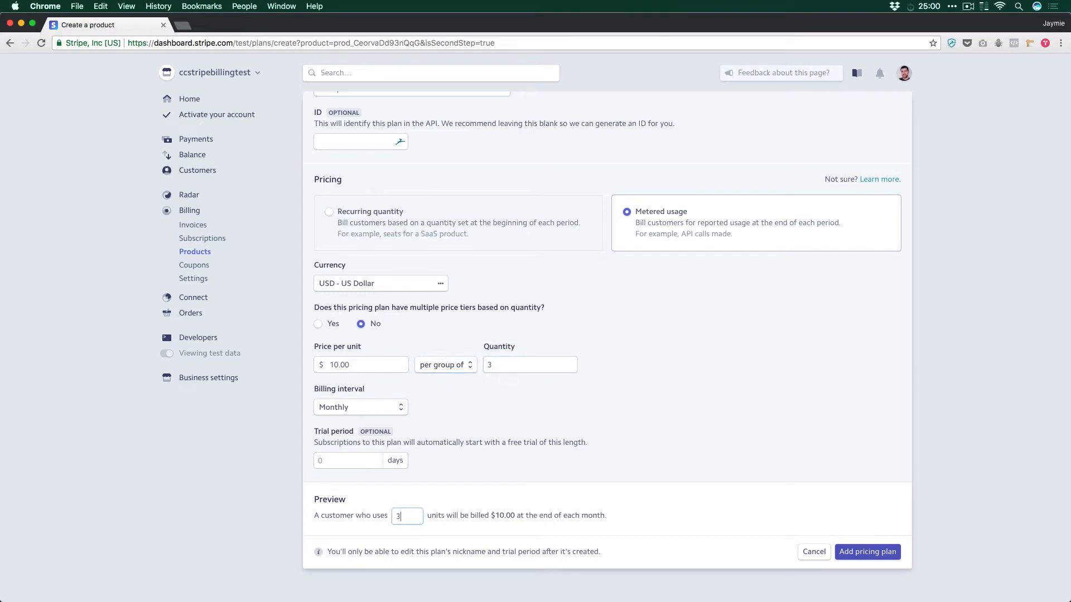
{"action": "key", "text": "BackSpace"}
{"action": "type", "text": "1"}
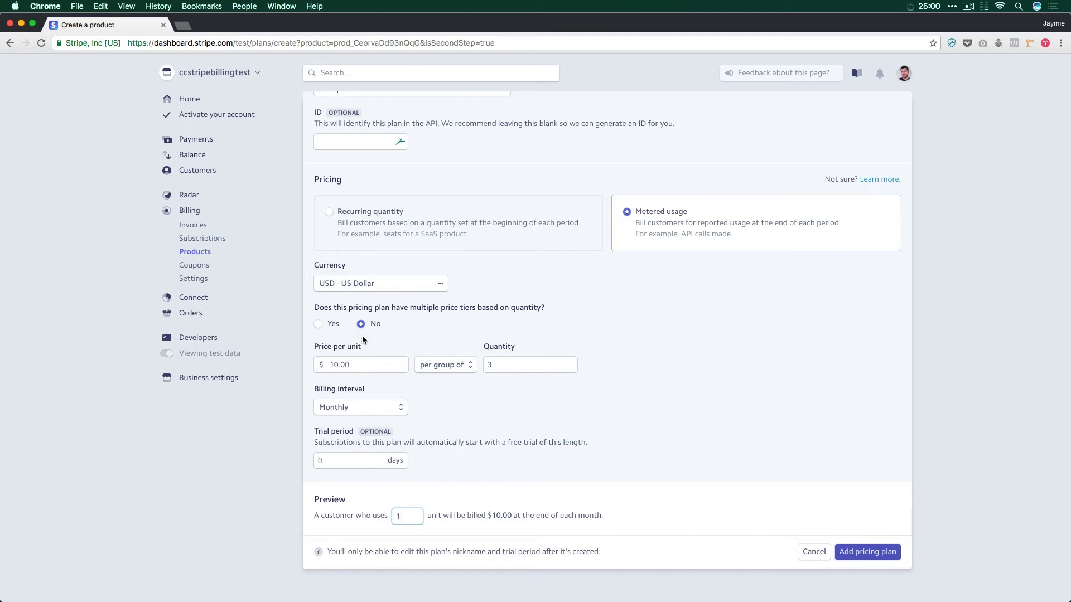
Step: Return the pricing to Recurring quantity in US dollars and add the pricing plan to the Enterprise product
{"action": "left_click", "coordinate": [427, 366]}
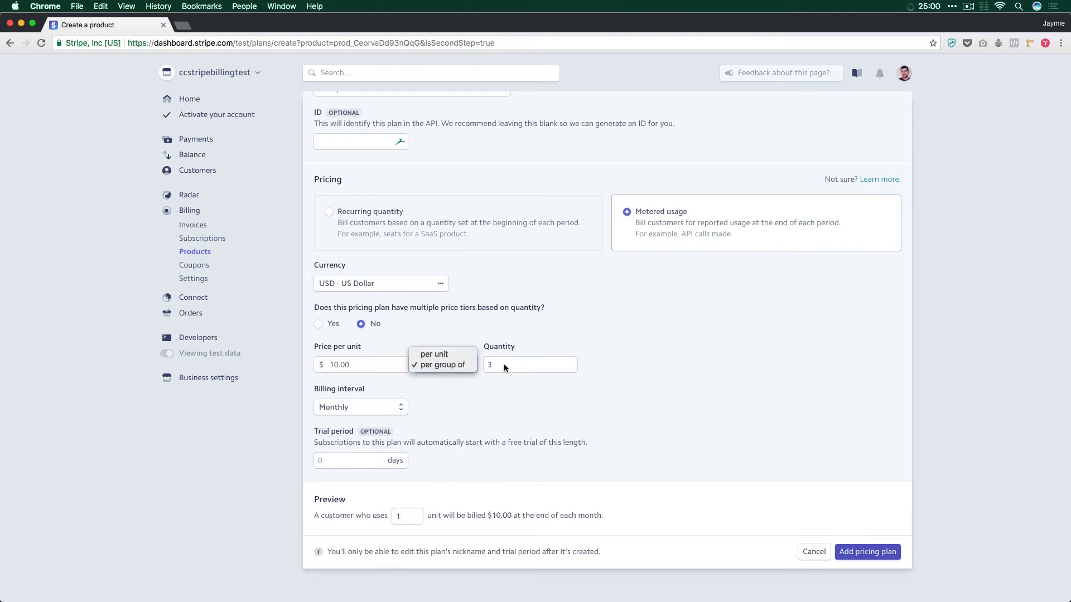
{"action": "left_click", "coordinate": [540, 369]}
{"action": "left_click", "coordinate": [364, 285]}
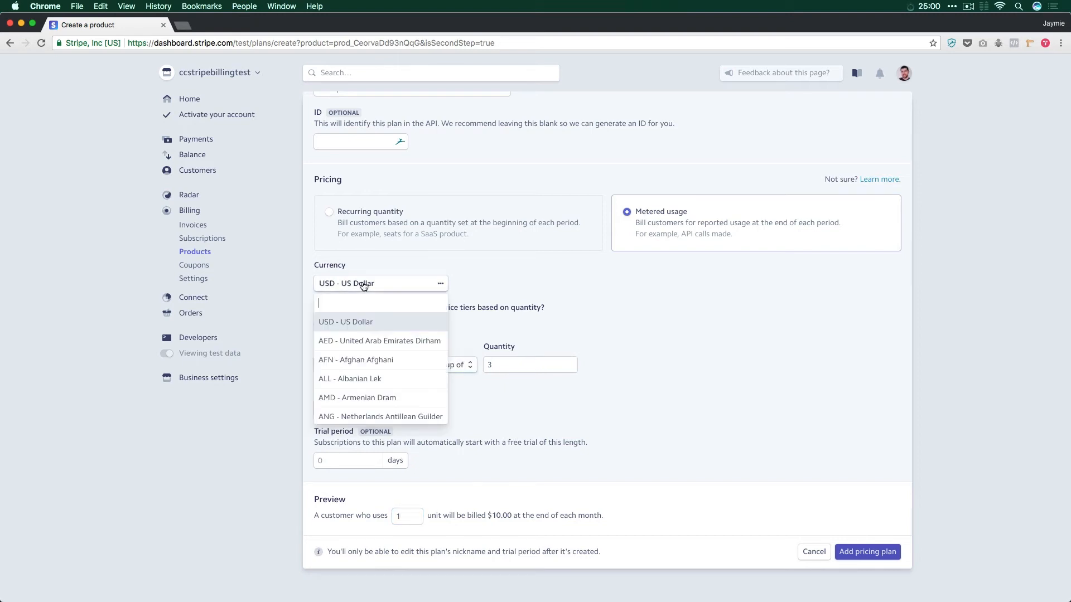
{"action": "left_click", "coordinate": [370, 230]}
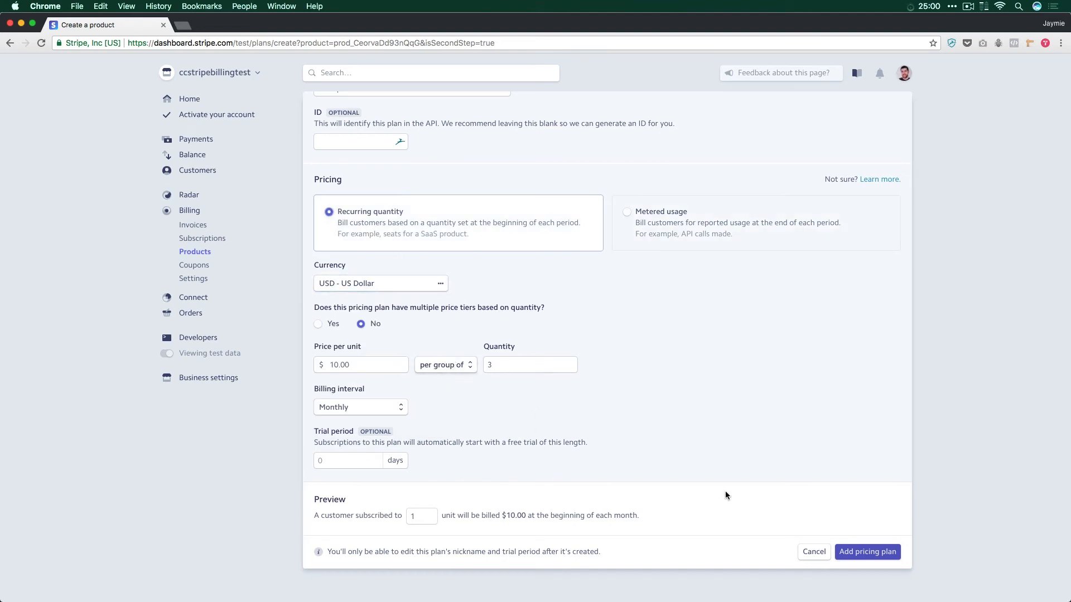
{"action": "left_click", "coordinate": [868, 553]}
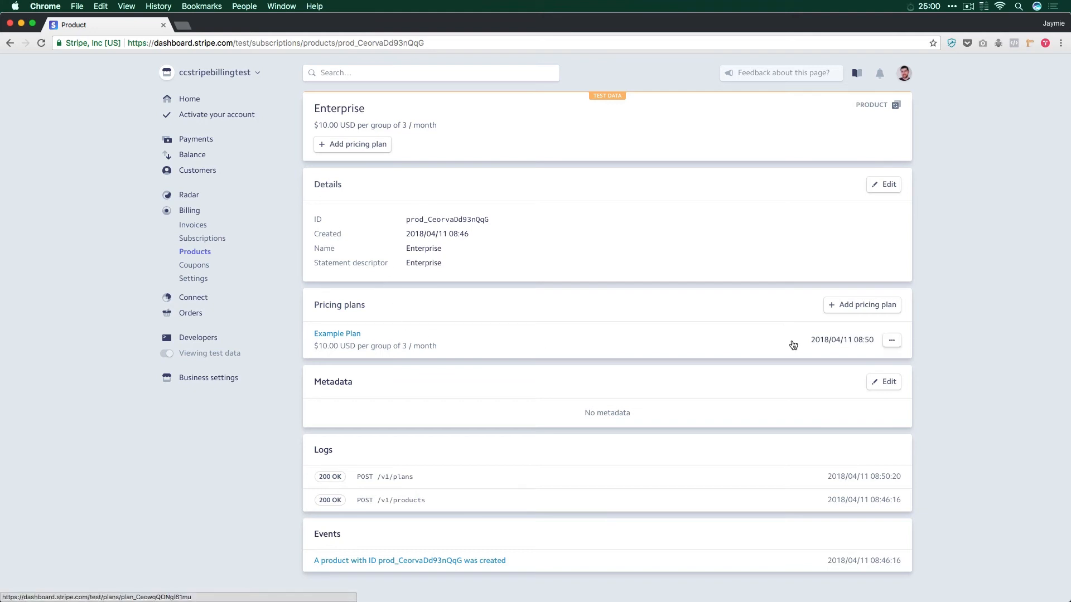
Step: Start another Enterprise pricing plan nicknamed Metered Example and set its pricing to Metered usage
{"action": "left_click", "coordinate": [842, 305]}
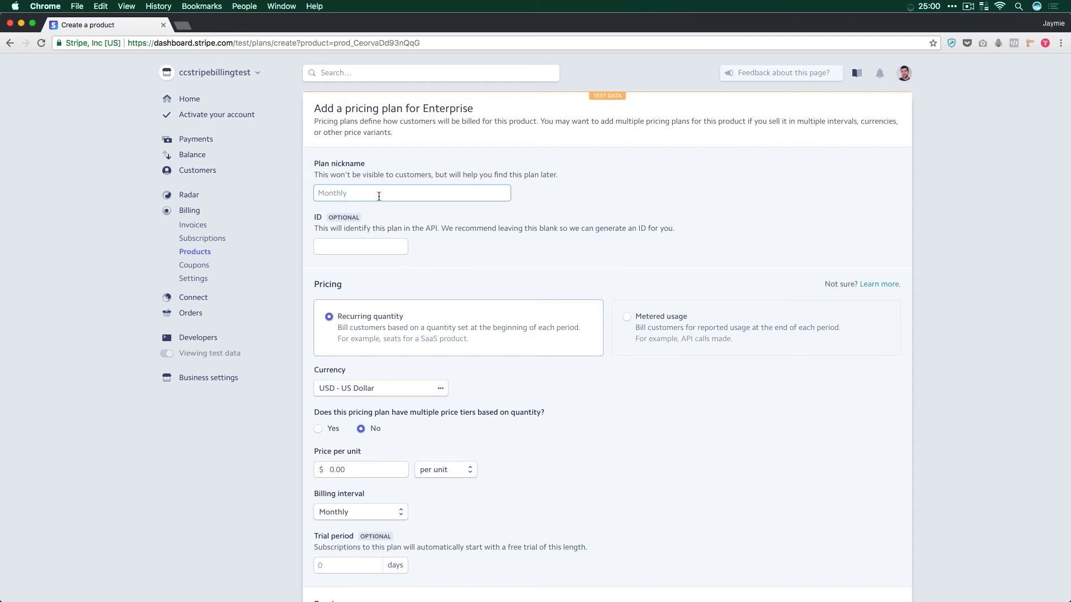
{"action": "type", "text": "Metered Example"}
{"action": "left_click", "coordinate": [651, 316]}
Step: Price the Metered Example plan at $5.00 per unit with monthly billing and add it to the product
{"action": "scroll", "coordinate": [424, 470], "scroll_direction": "down", "scroll_amount": 3}
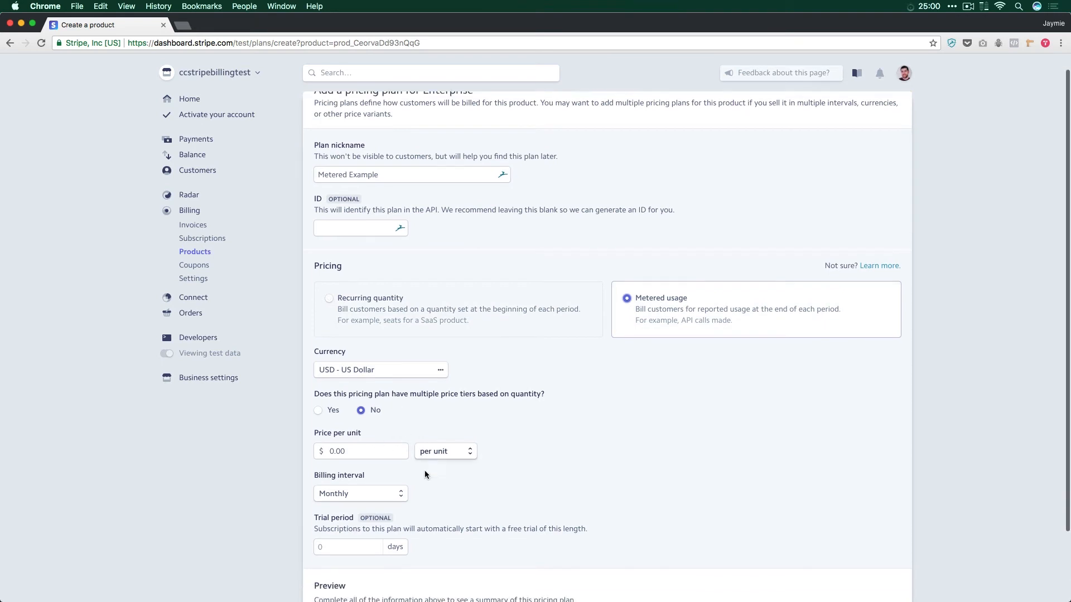
{"action": "left_click", "coordinate": [379, 373]}
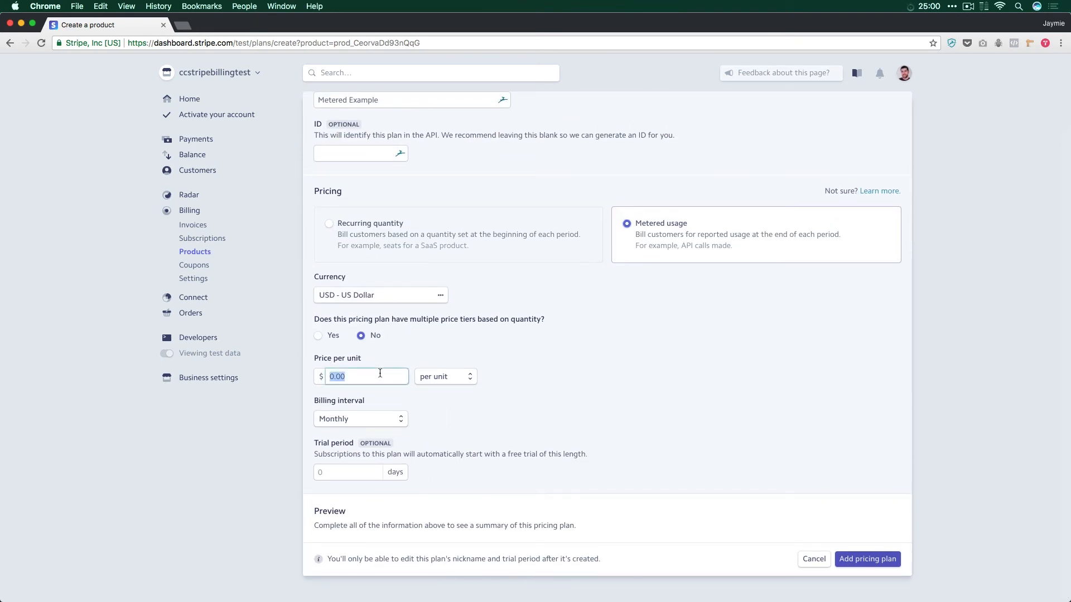
{"action": "type", "text": "5"}
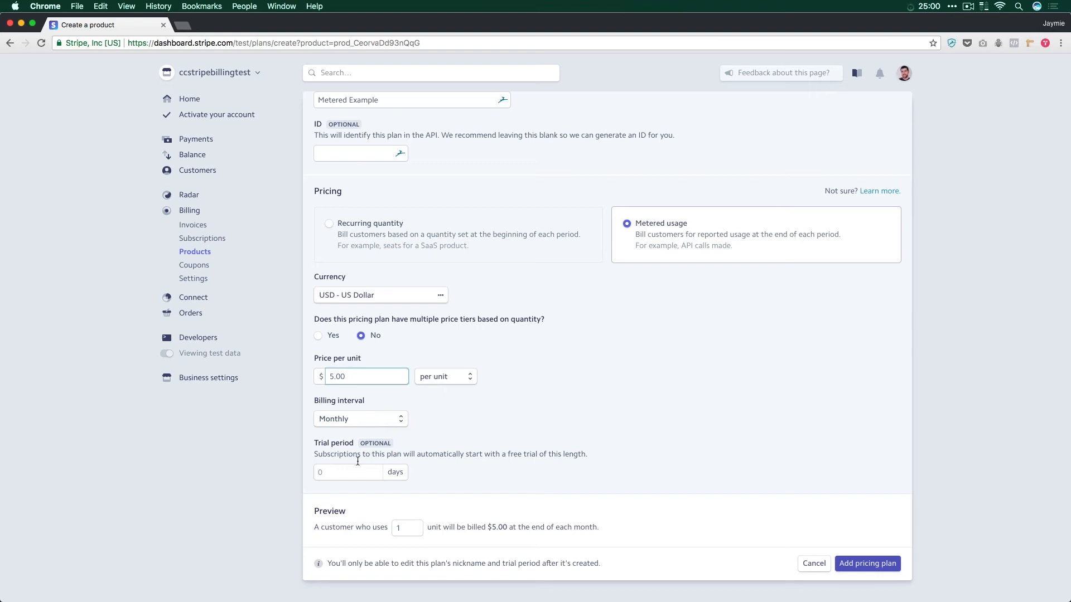
{"action": "left_click", "coordinate": [376, 426]}
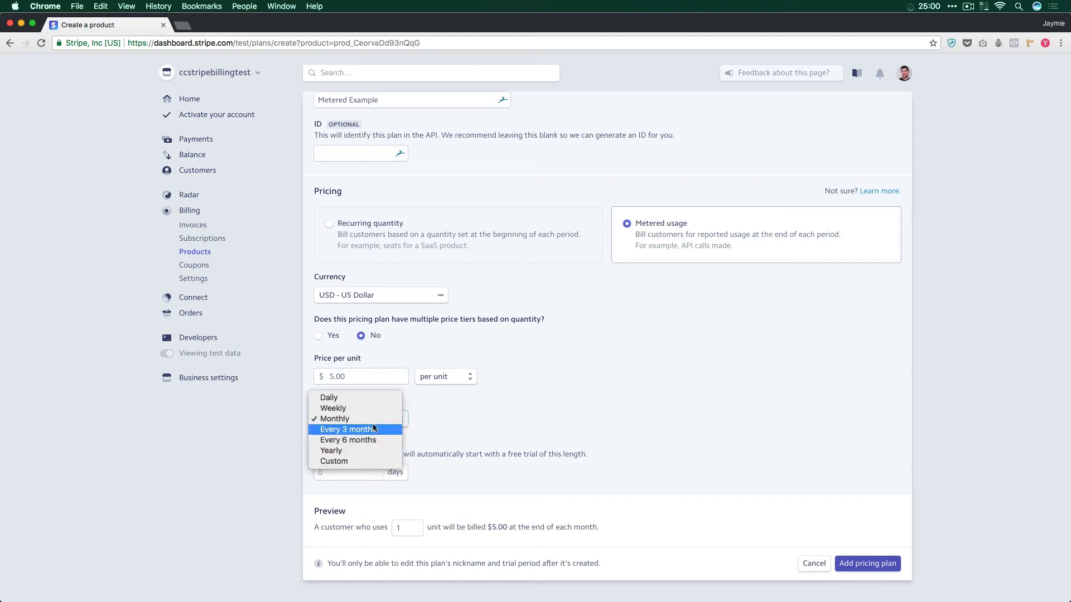
{"action": "left_click", "coordinate": [385, 420]}
{"action": "left_click", "coordinate": [862, 570]}
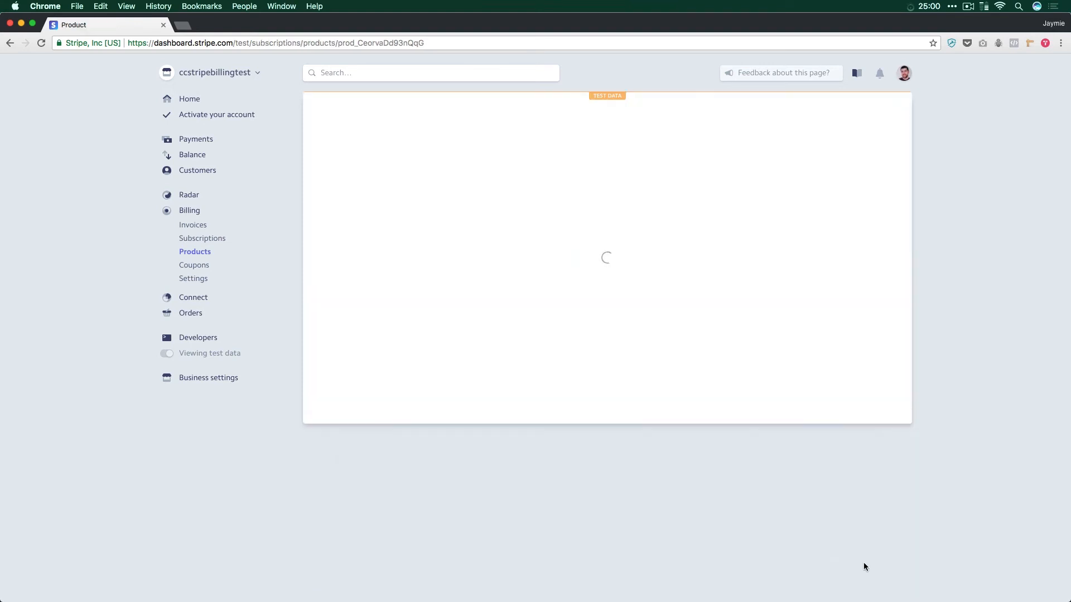
Step: Review the Enterprise product's two pricing plans and open the existing test customer's record
{"action": "mouse_move", "coordinate": [392, 348]}
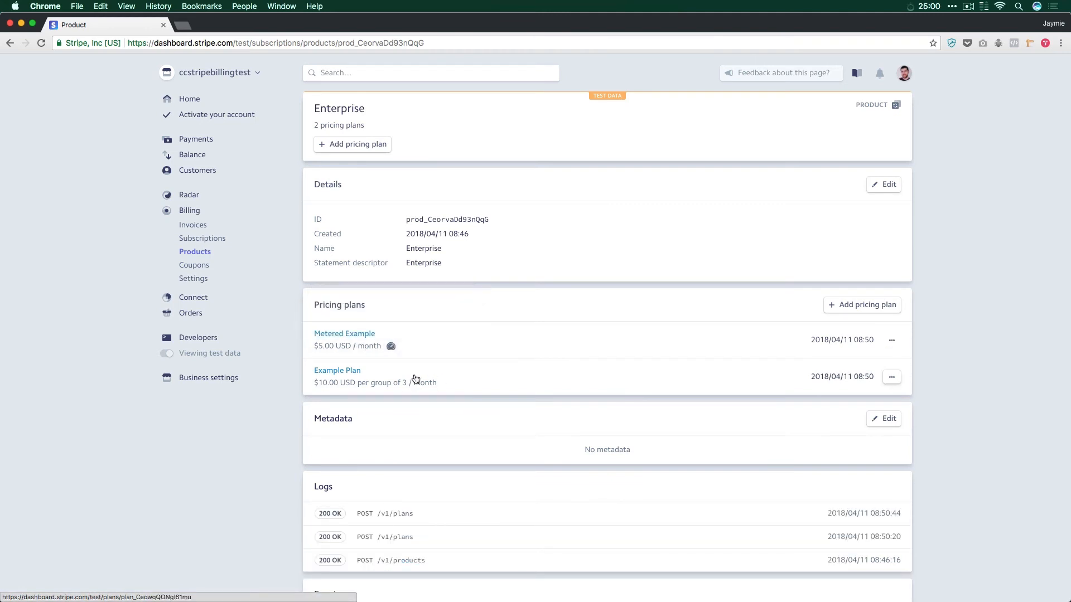
{"action": "scroll", "coordinate": [458, 405], "scroll_direction": "down", "scroll_amount": 2}
{"action": "scroll", "coordinate": [457, 405], "scroll_direction": "up", "scroll_amount": 2}
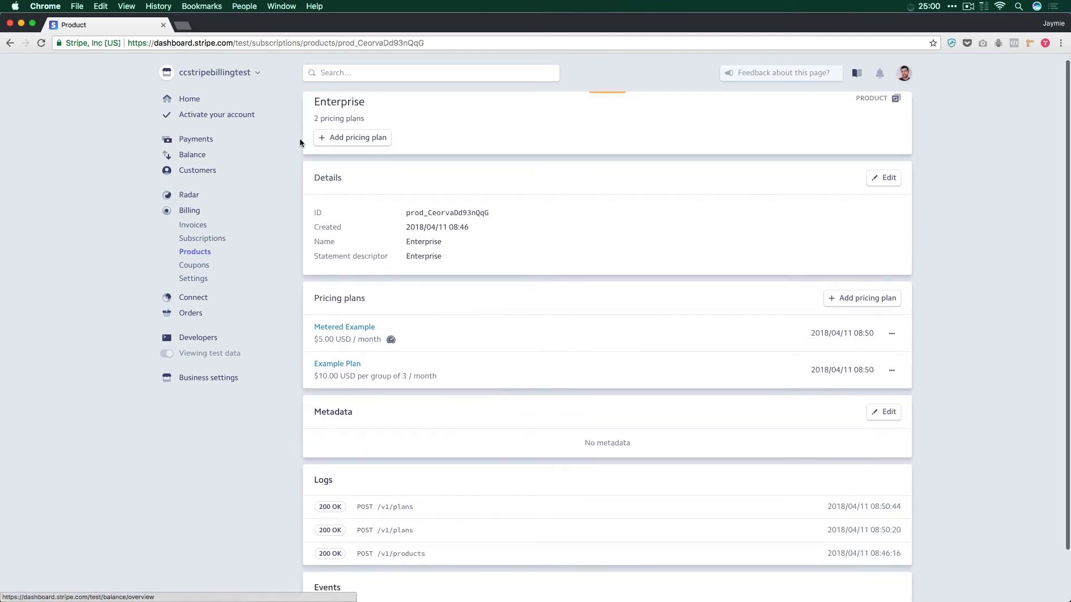
{"action": "scroll", "coordinate": [318, 137], "scroll_direction": "down", "scroll_amount": 1}
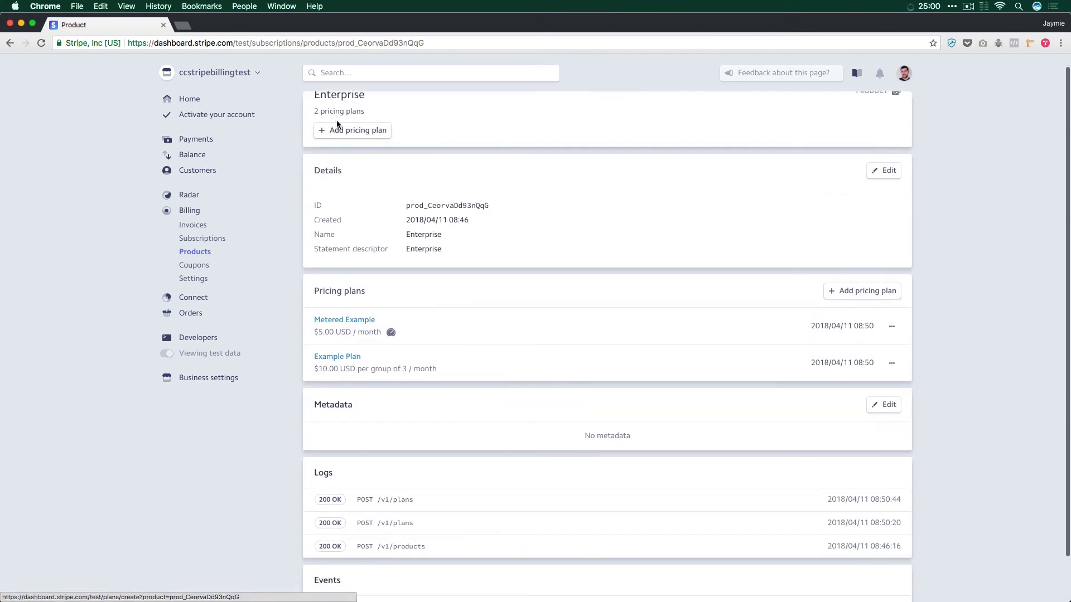
{"action": "left_click", "coordinate": [196, 172]}
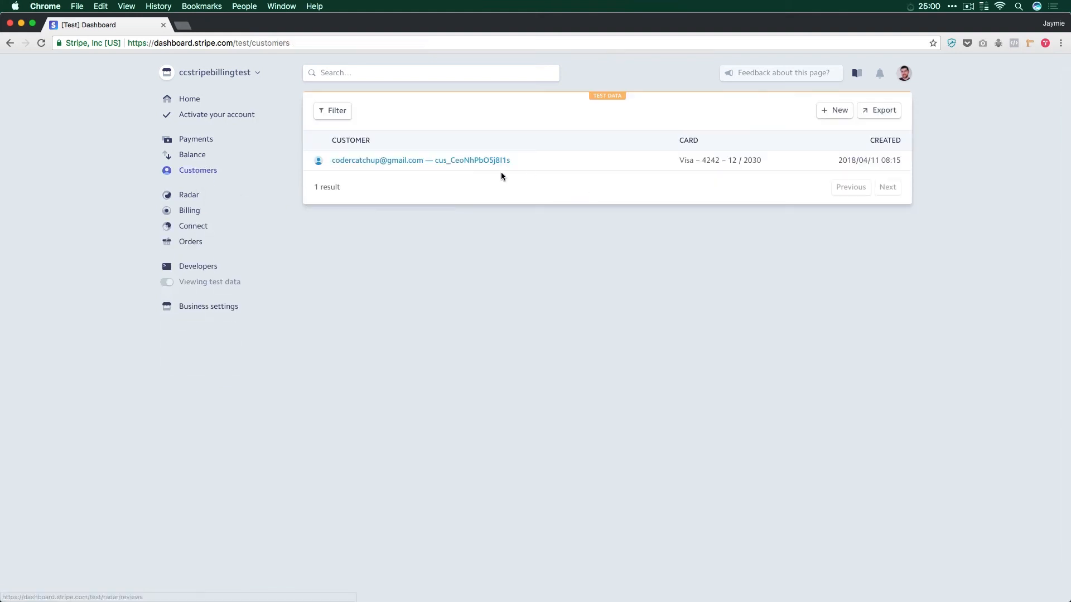
{"action": "left_click", "coordinate": [543, 160]}
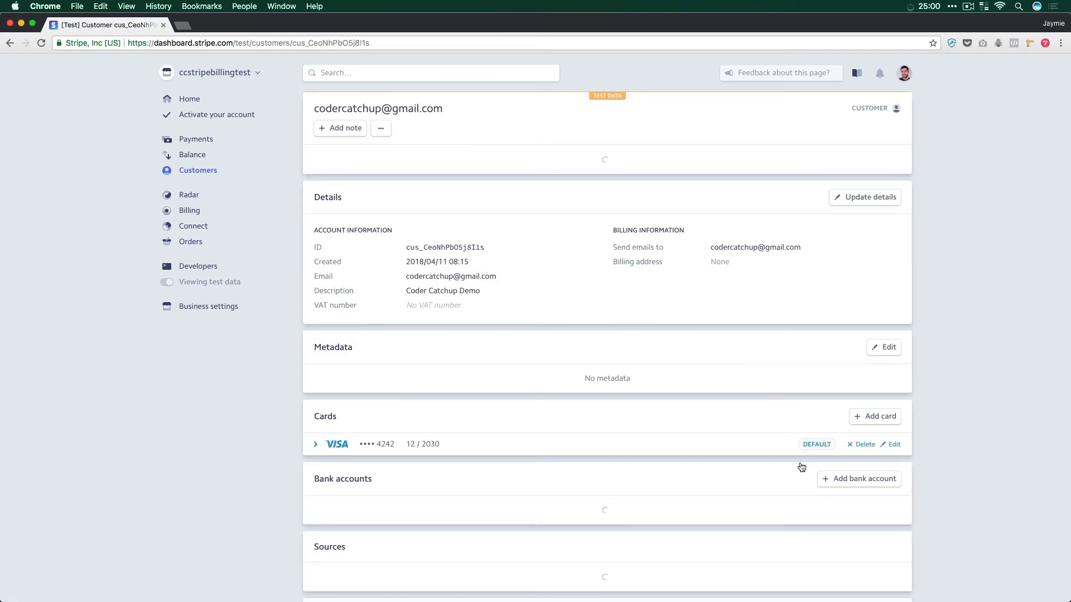
Step: Create a subscription for the customer and add the Enterprise product with the Example Plan to it
{"action": "scroll", "coordinate": [731, 505], "scroll_direction": "down", "scroll_amount": 3}
{"action": "scroll", "coordinate": [732, 506], "scroll_direction": "down", "scroll_amount": 2}
{"action": "scroll", "coordinate": [640, 460], "scroll_direction": "up", "scroll_amount": 7}
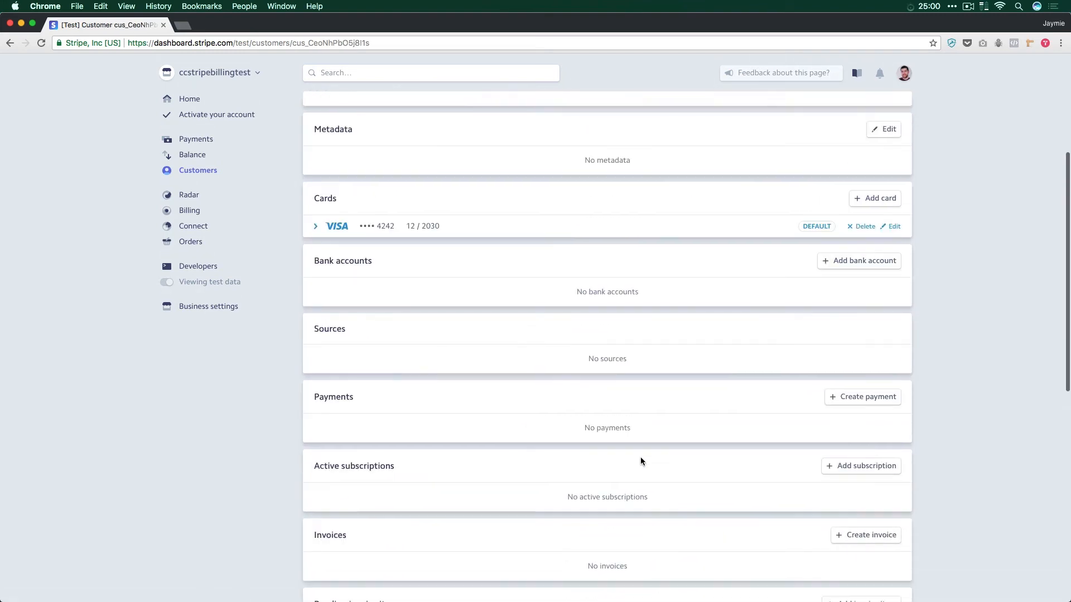
{"action": "scroll", "coordinate": [637, 459], "scroll_direction": "down", "scroll_amount": 5}
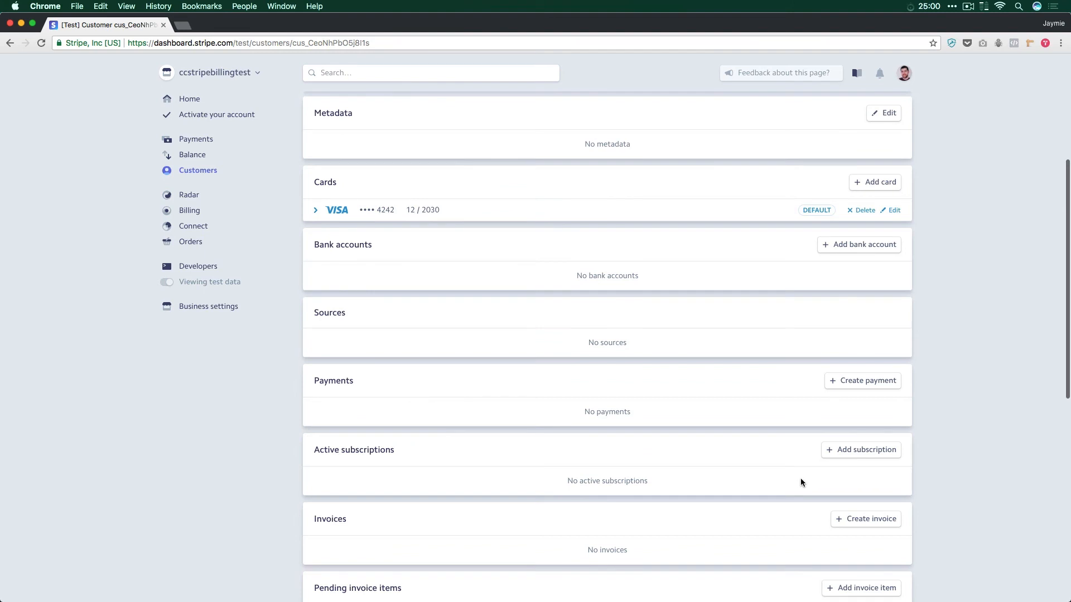
{"action": "scroll", "coordinate": [800, 477], "scroll_direction": "down", "scroll_amount": 1}
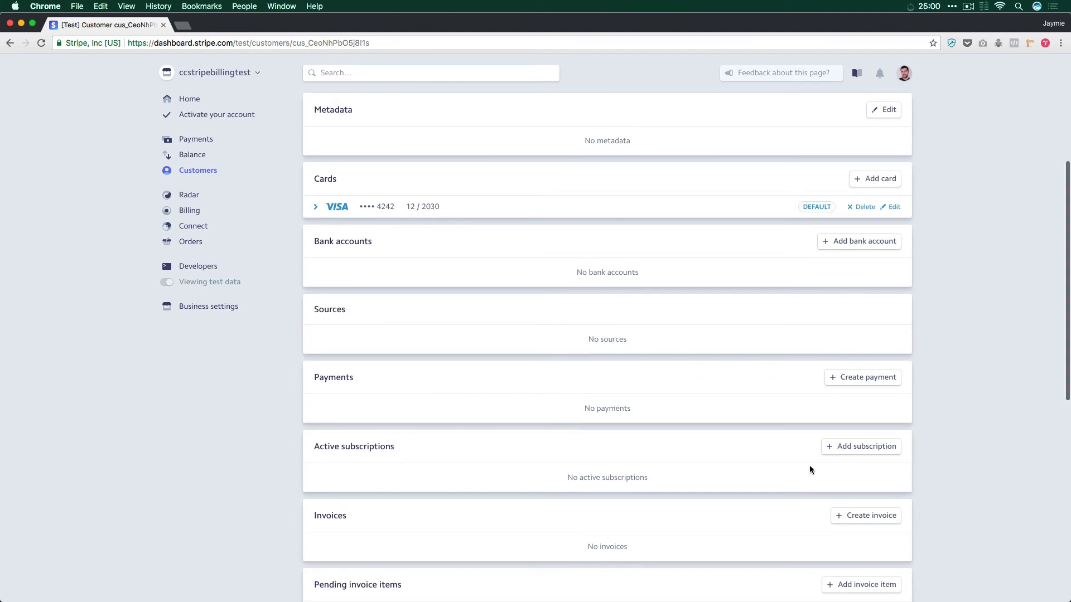
{"action": "left_click", "coordinate": [861, 441]}
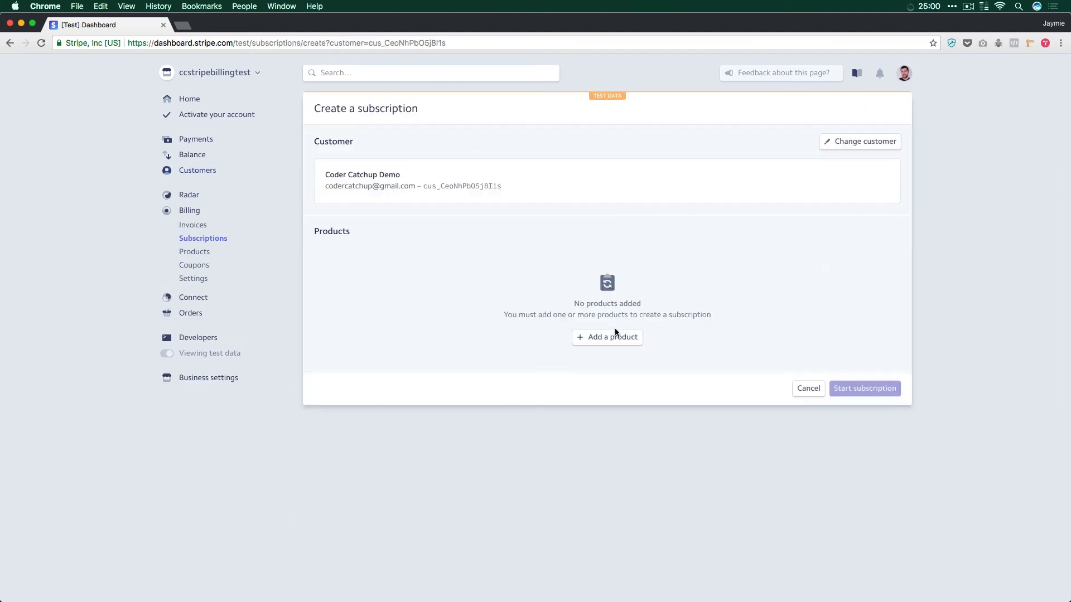
{"action": "left_click", "coordinate": [590, 346]}
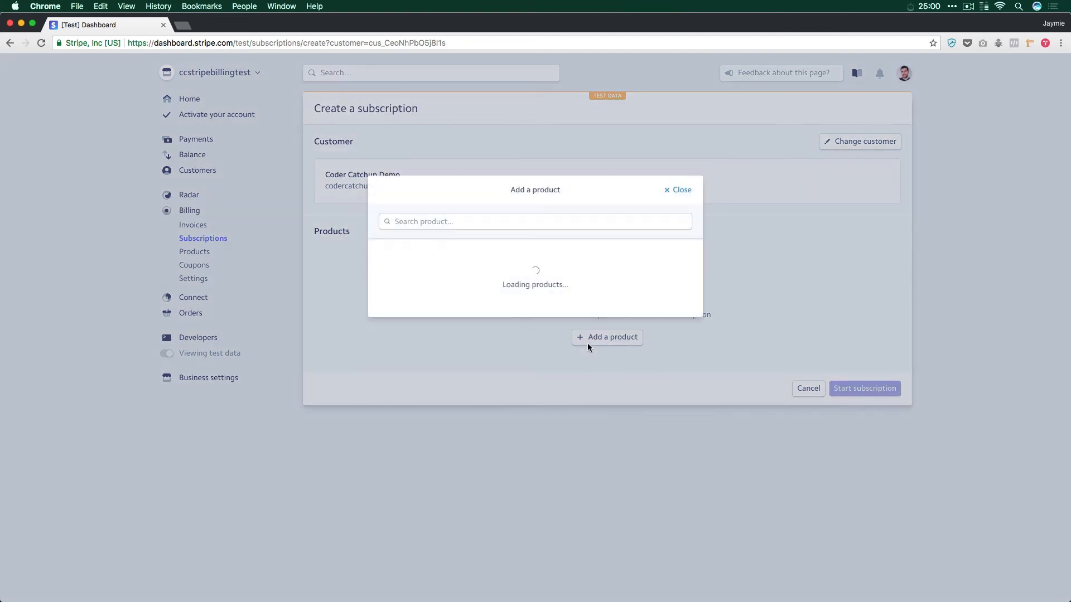
{"action": "left_click", "coordinate": [398, 269]}
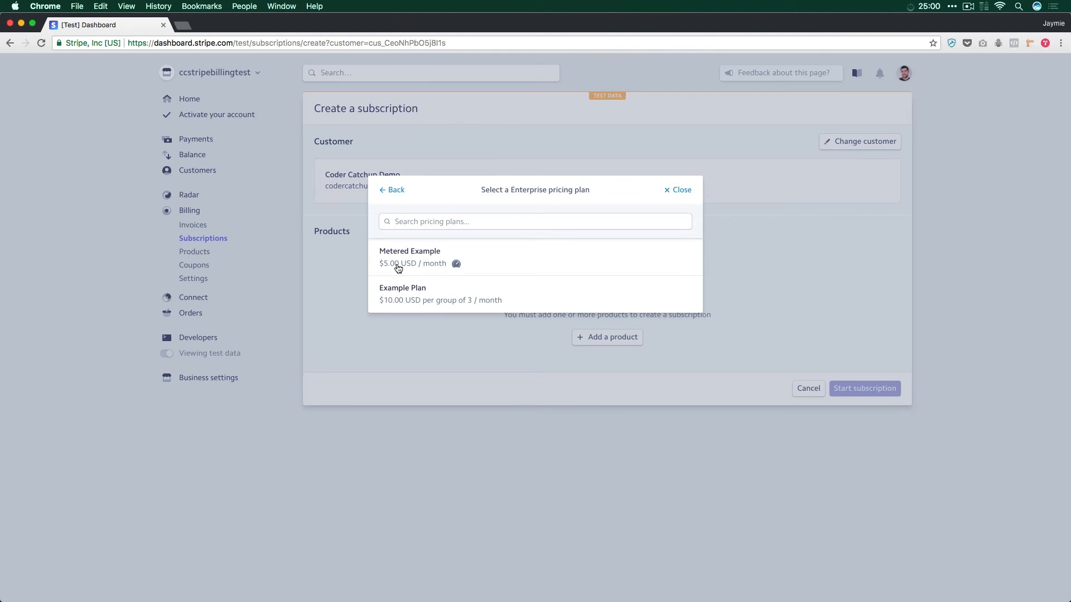
{"action": "left_click", "coordinate": [471, 301]}
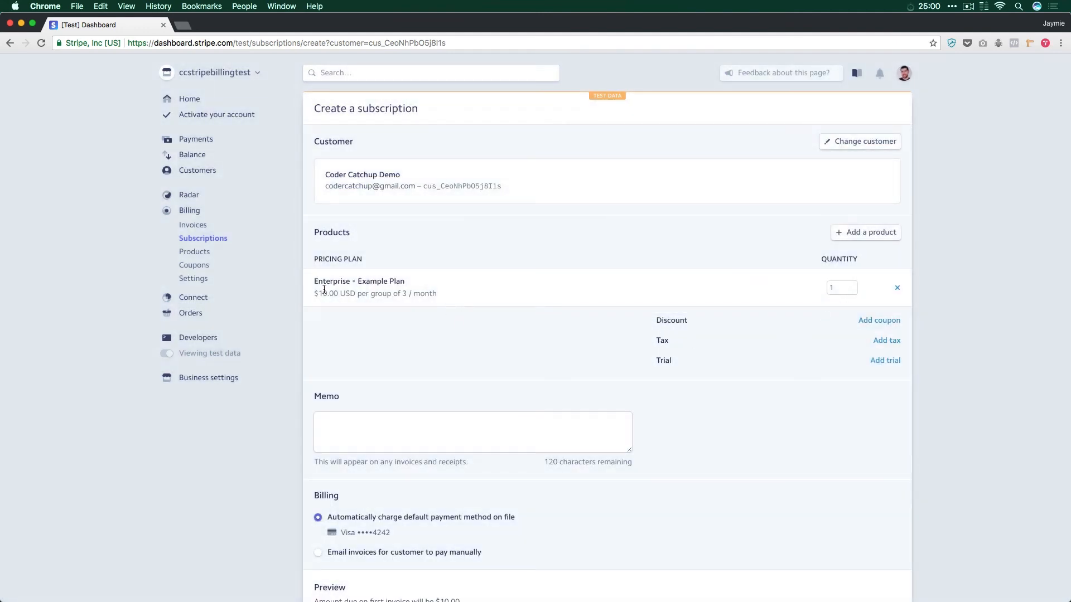
Step: Set the Example Plan's quantity in the subscription to 4
{"action": "double_click", "coordinate": [843, 288]}
{"action": "type", "text": "4"}
{"action": "left_click", "coordinate": [782, 366]}
Step: Try billing by emailed invoices for manual payment, including a Stripe-hosted link to an invoice payment page
{"action": "scroll", "coordinate": [757, 427], "scroll_direction": "down", "scroll_amount": 3}
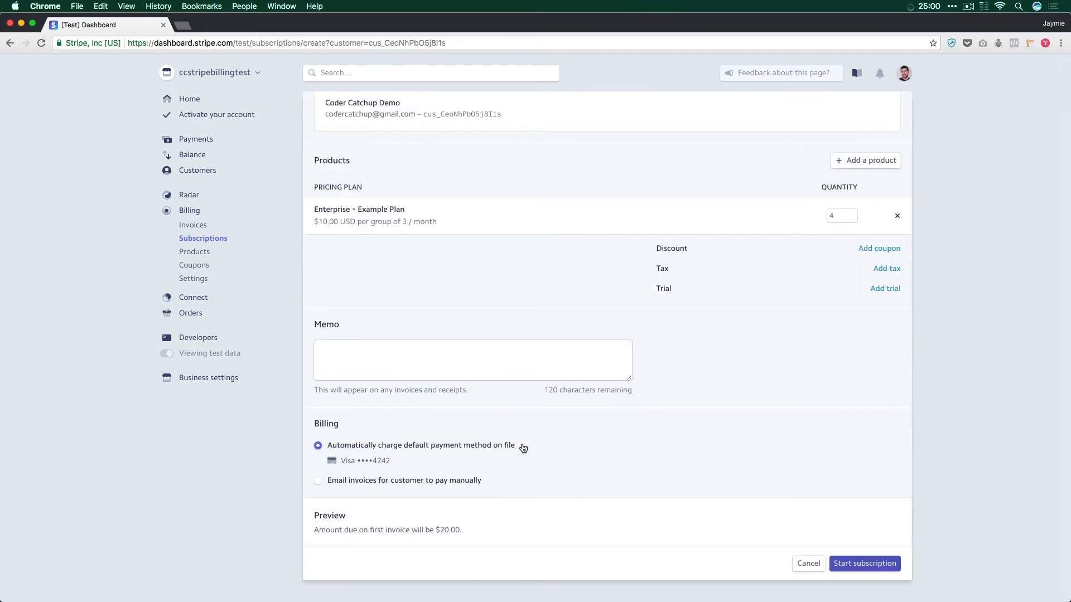
{"action": "left_click", "coordinate": [368, 481]}
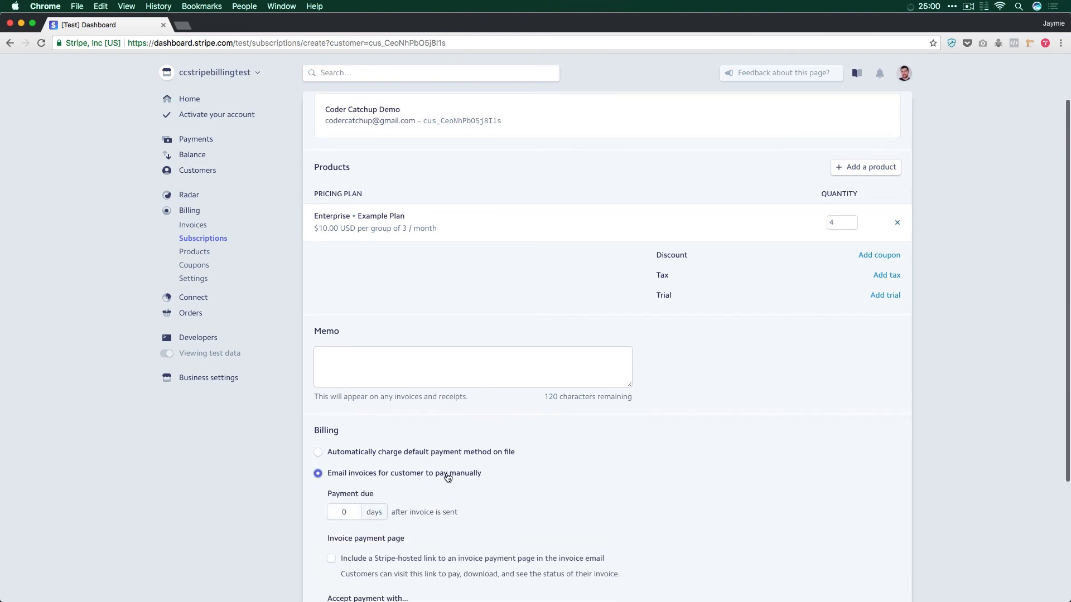
{"action": "scroll", "coordinate": [449, 477], "scroll_direction": "down", "scroll_amount": 3}
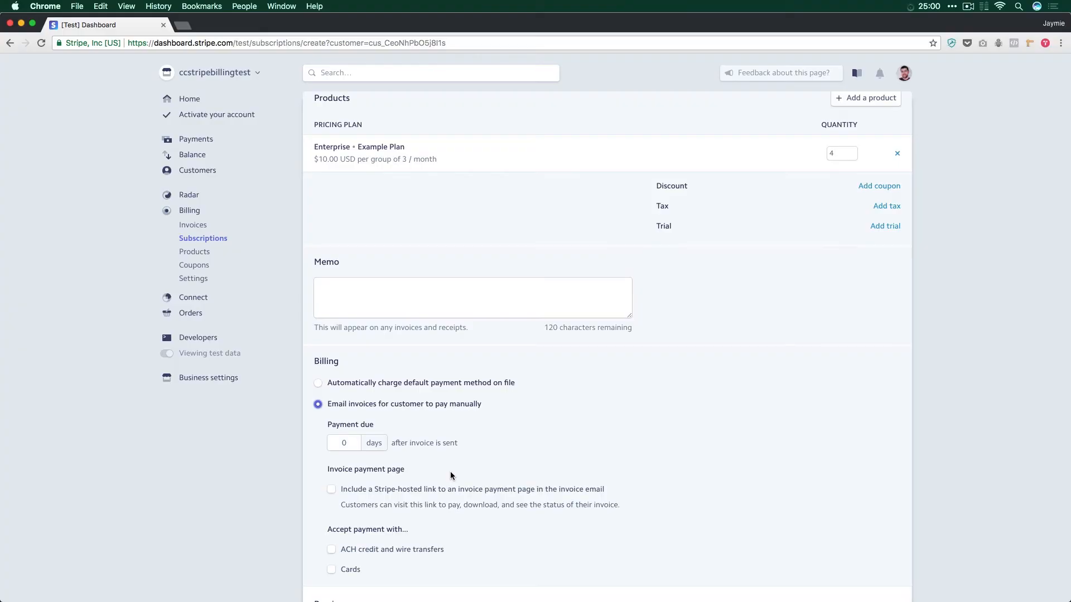
{"action": "scroll", "coordinate": [451, 475], "scroll_direction": "down", "scroll_amount": 1}
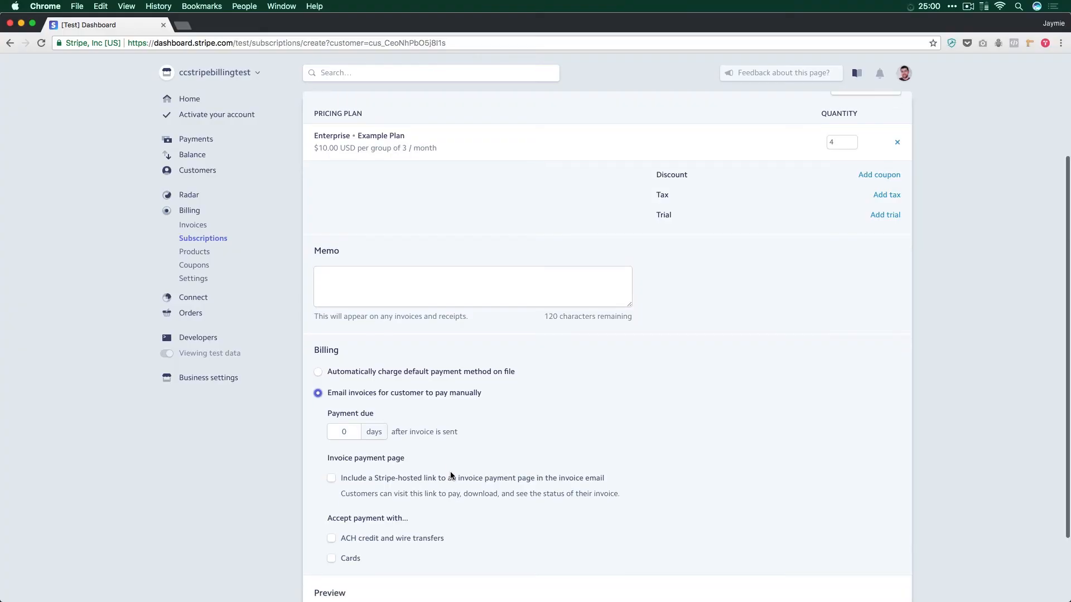
{"action": "left_click", "coordinate": [332, 462]}
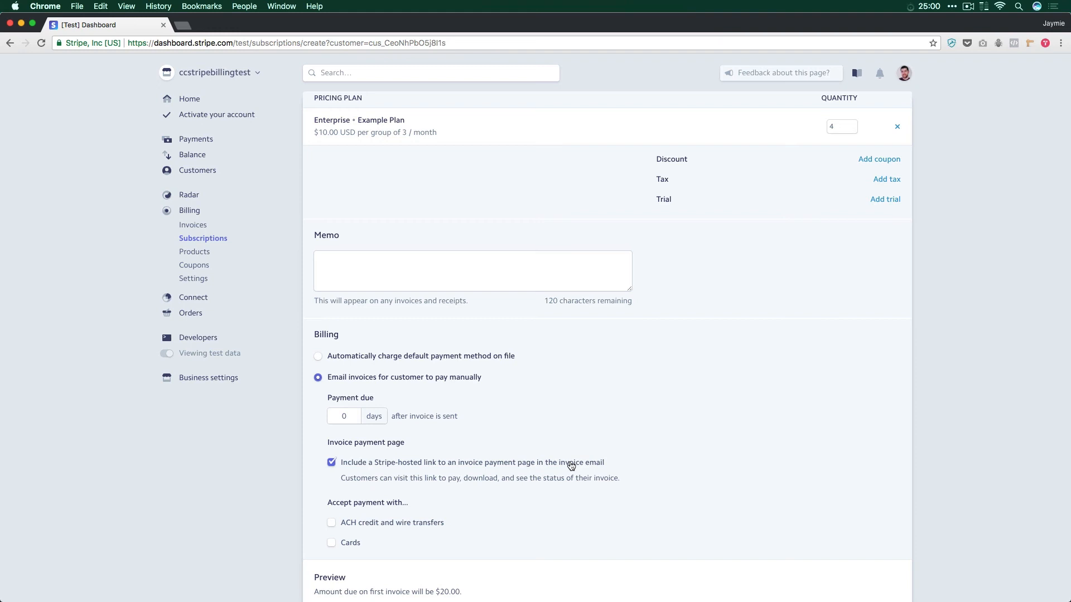
Step: Set billing to automatically charge the default payment method on file and start the subscription
{"action": "left_click", "coordinate": [341, 357]}
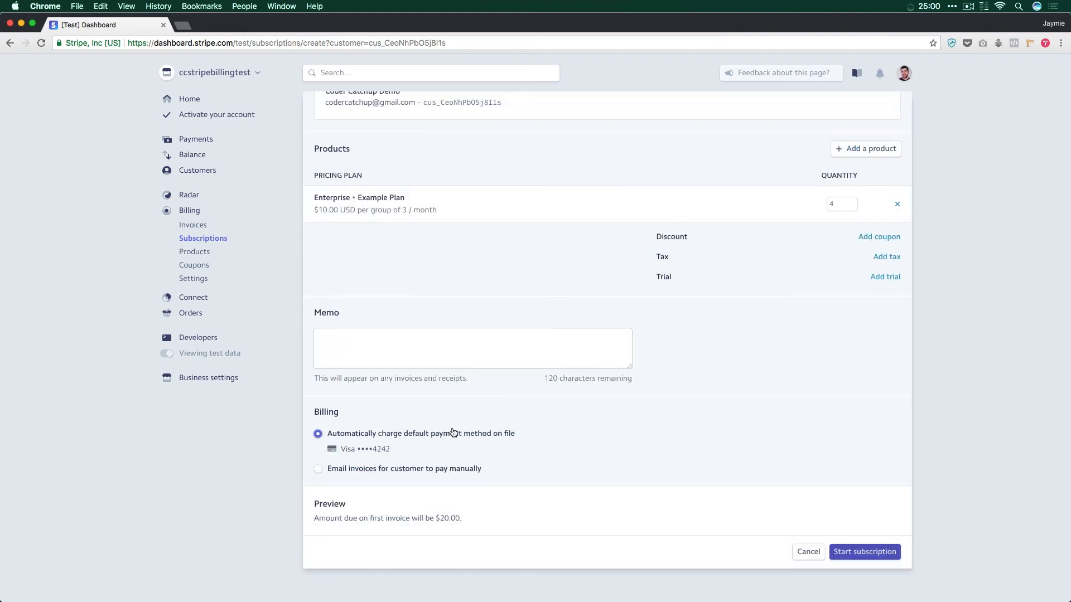
{"action": "left_click", "coordinate": [870, 555]}
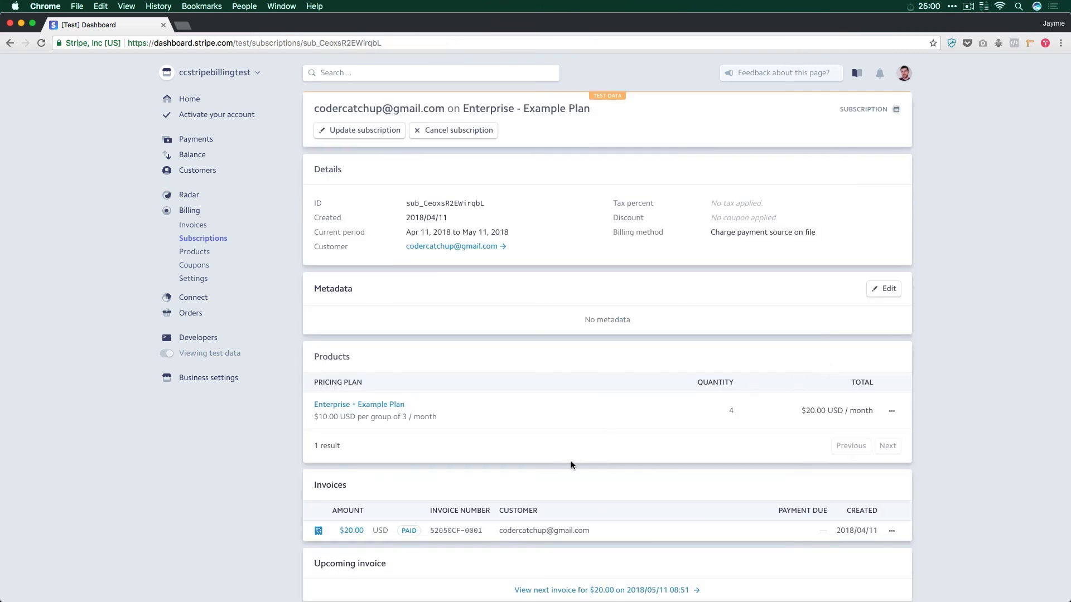
Step: Review the Example Plan subscription's products and invoices, and open the subscribed customer's record to check its payments and active subscriptions
{"action": "scroll", "coordinate": [739, 482], "scroll_direction": "down", "scroll_amount": 3}
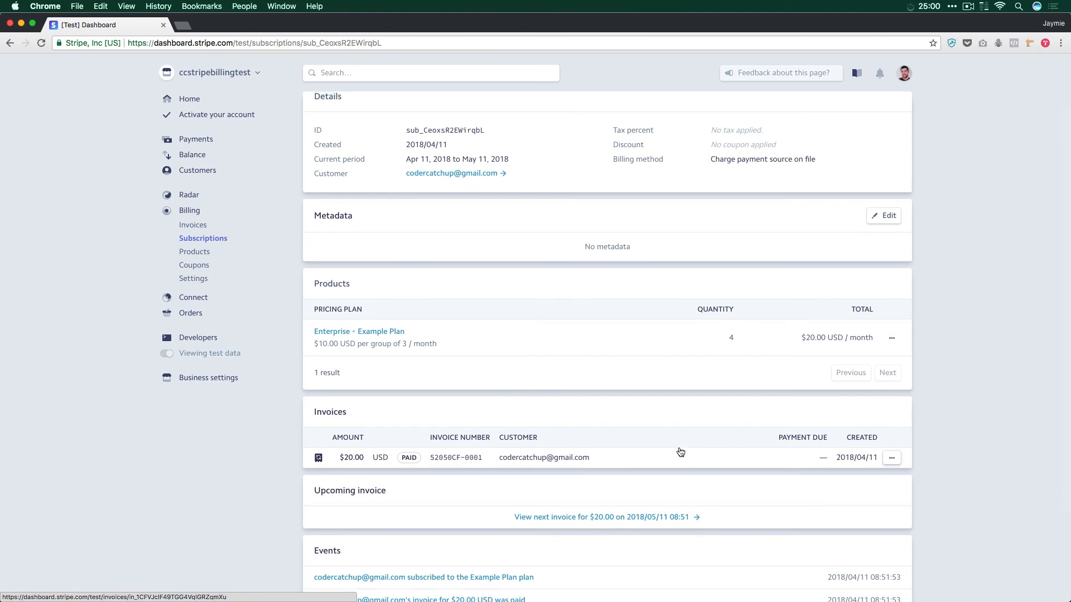
{"action": "scroll", "coordinate": [677, 452], "scroll_direction": "up", "scroll_amount": 1}
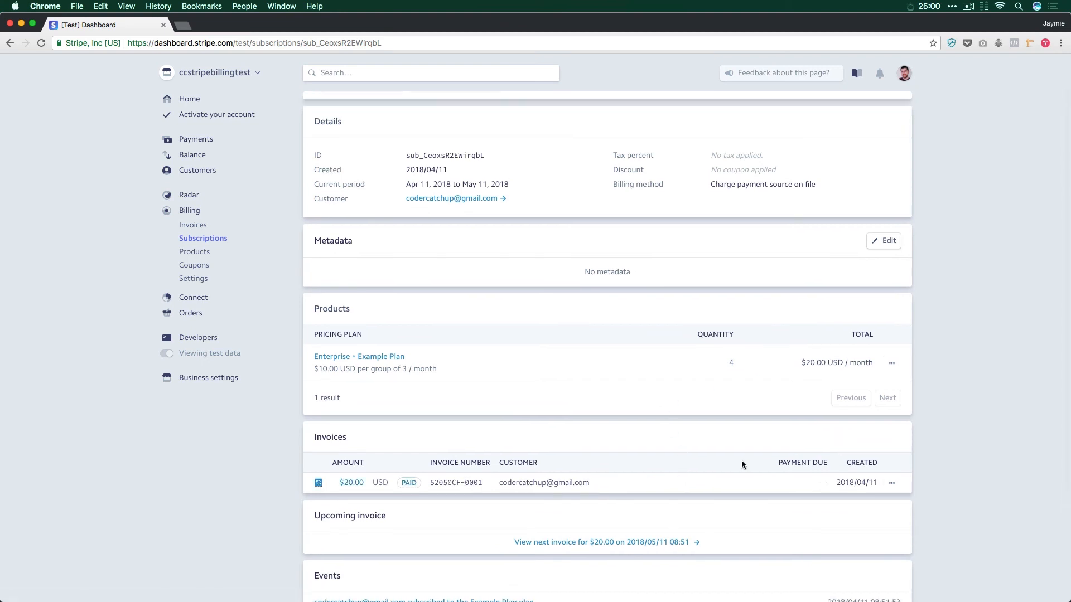
{"action": "scroll", "coordinate": [741, 460], "scroll_direction": "up", "scroll_amount": 2}
{"action": "left_click", "coordinate": [457, 249]}
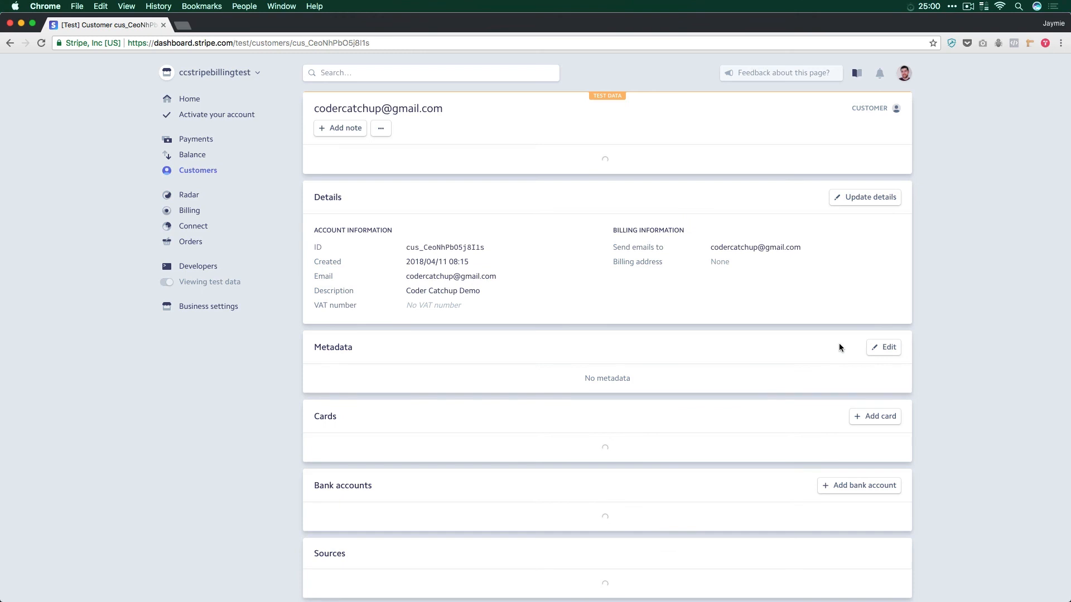
{"action": "scroll", "coordinate": [861, 516], "scroll_direction": "down", "scroll_amount": 10}
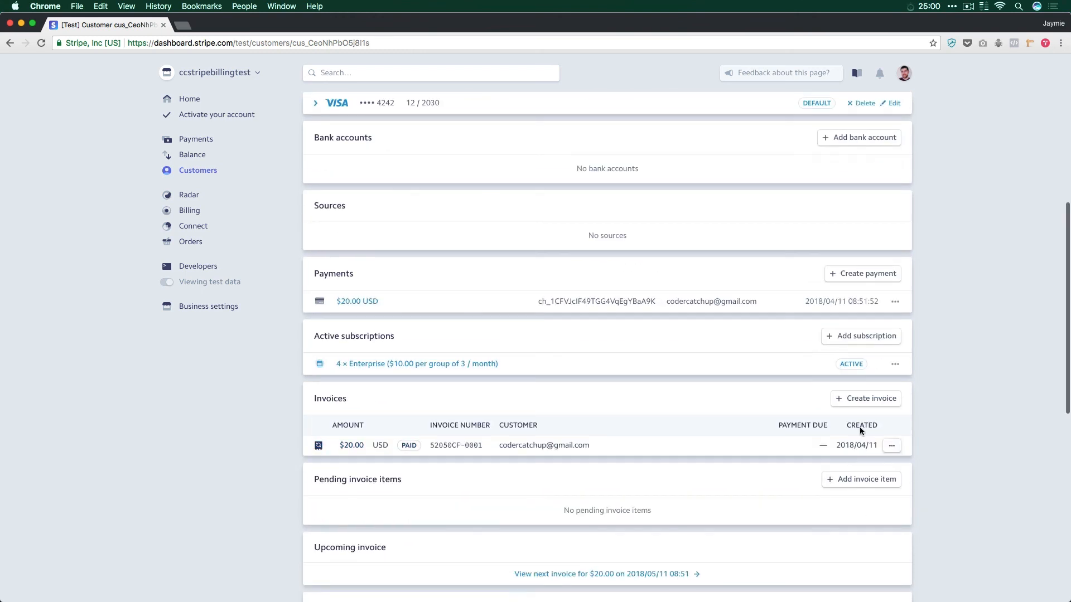
Step: Add another subscription for the customer with the Enterprise product's Metered Example plan and start it
{"action": "left_click", "coordinate": [861, 337]}
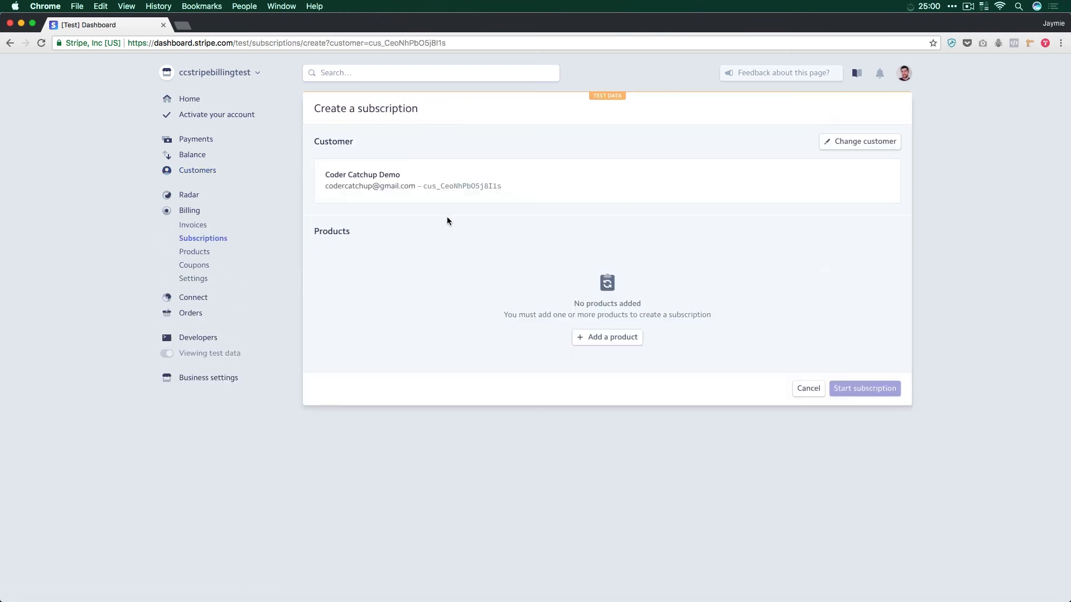
{"action": "left_click", "coordinate": [613, 337]}
{"action": "left_click", "coordinate": [468, 274]}
{"action": "left_click", "coordinate": [502, 287]}
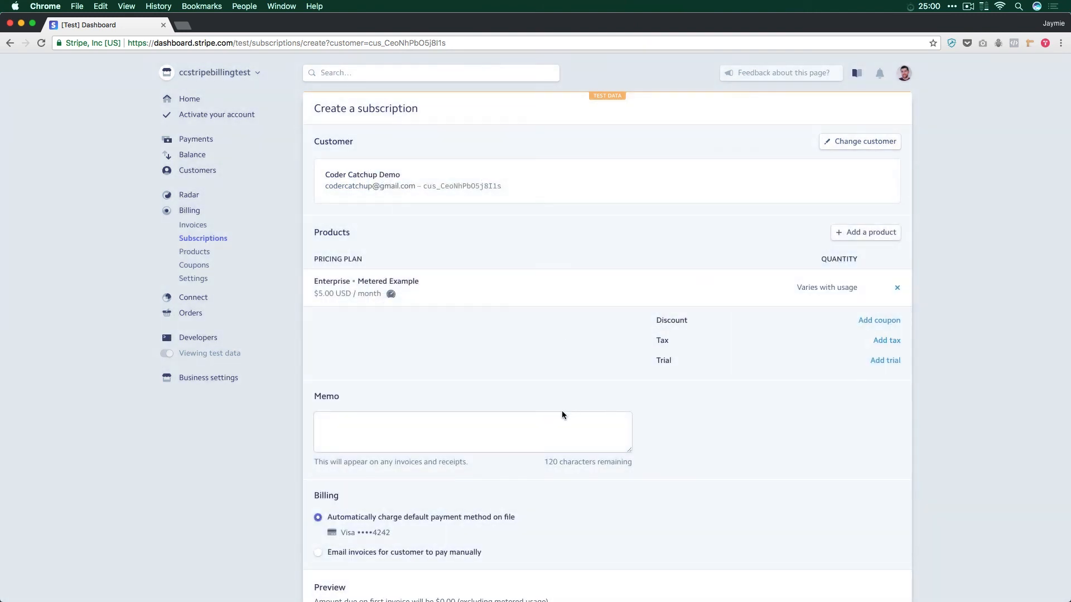
{"action": "scroll", "coordinate": [631, 401], "scroll_direction": "down", "scroll_amount": 3}
{"action": "scroll", "coordinate": [455, 472], "scroll_direction": "up", "scroll_amount": 1}
{"action": "left_click", "coordinate": [852, 566]}
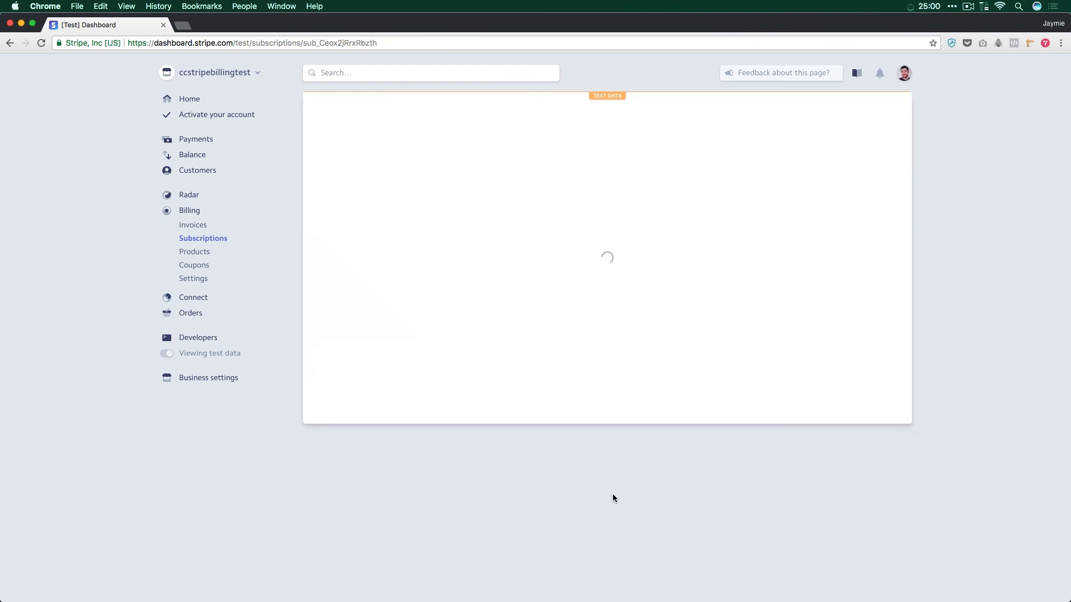
Step: Review the Metered Example subscription's usage, invoice and events, and return to the customer's record to examine the active subscriptions
{"action": "scroll", "coordinate": [459, 447], "scroll_direction": "down", "scroll_amount": 3}
{"action": "scroll", "coordinate": [458, 447], "scroll_direction": "up", "scroll_amount": 3}
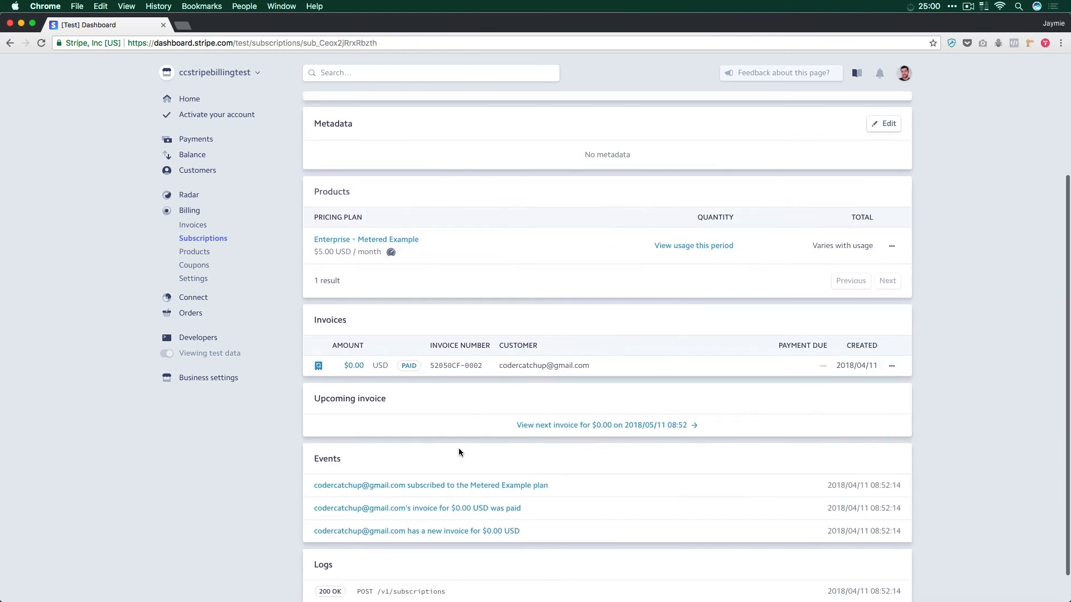
{"action": "scroll", "coordinate": [457, 243], "scroll_direction": "down", "scroll_amount": 2}
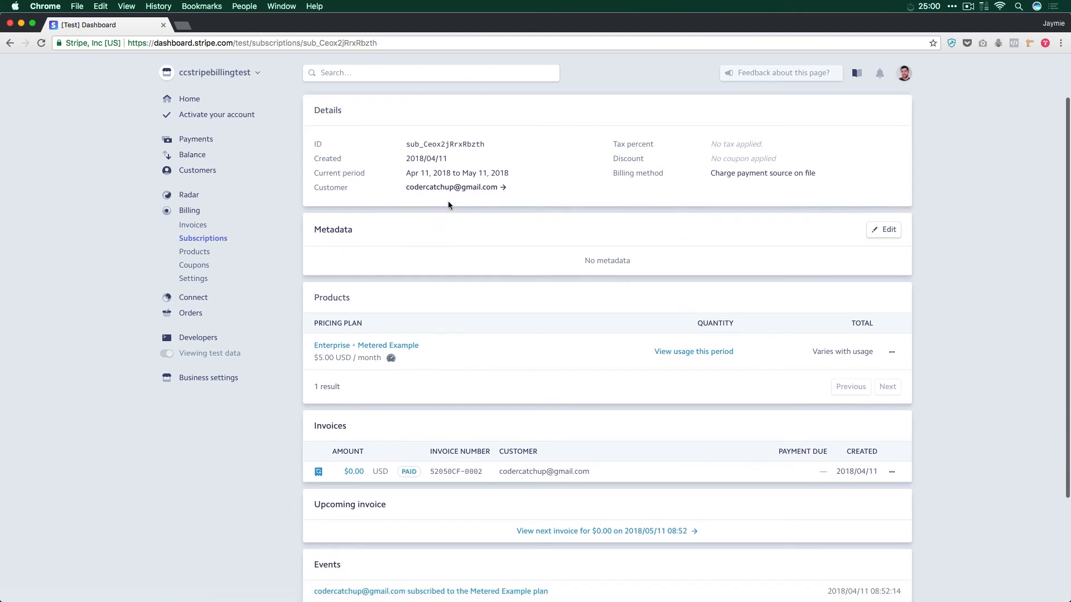
{"action": "left_click", "coordinate": [449, 196]}
{"action": "scroll", "coordinate": [594, 359], "scroll_direction": "down", "scroll_amount": 6}
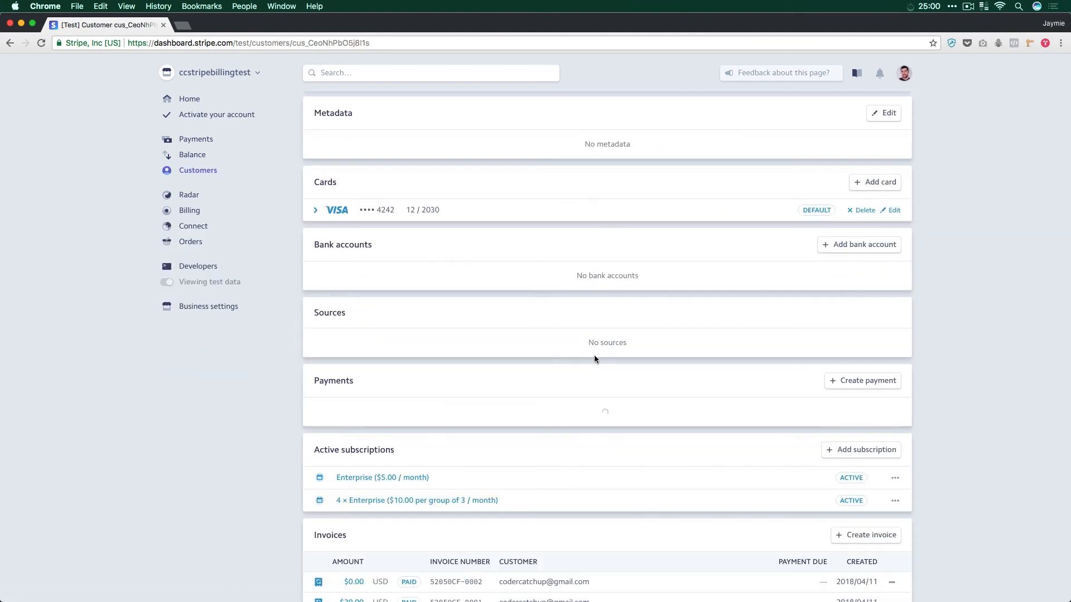